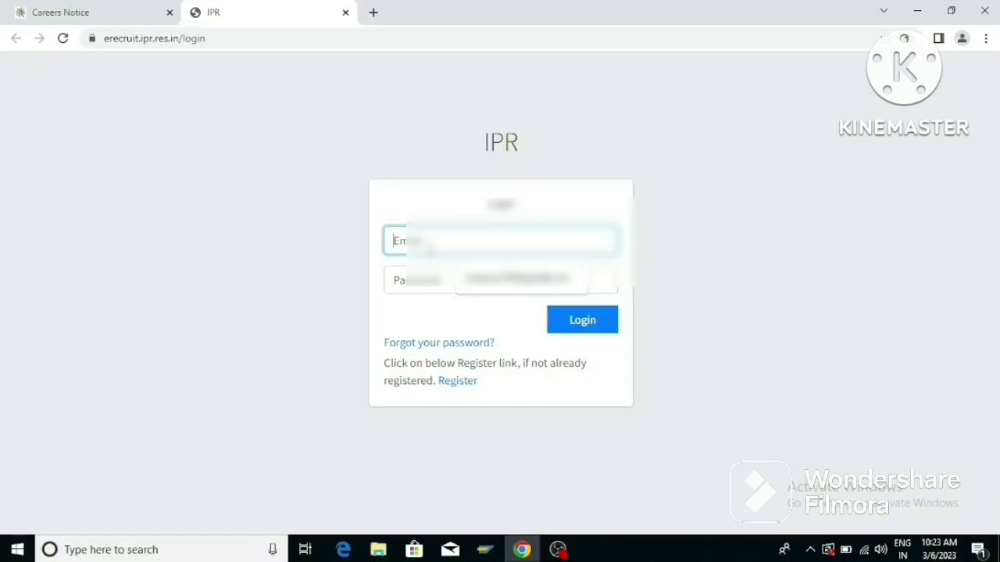
# Follow the Register link on the login page to reach the new-account form.
pyautogui.write('ya')
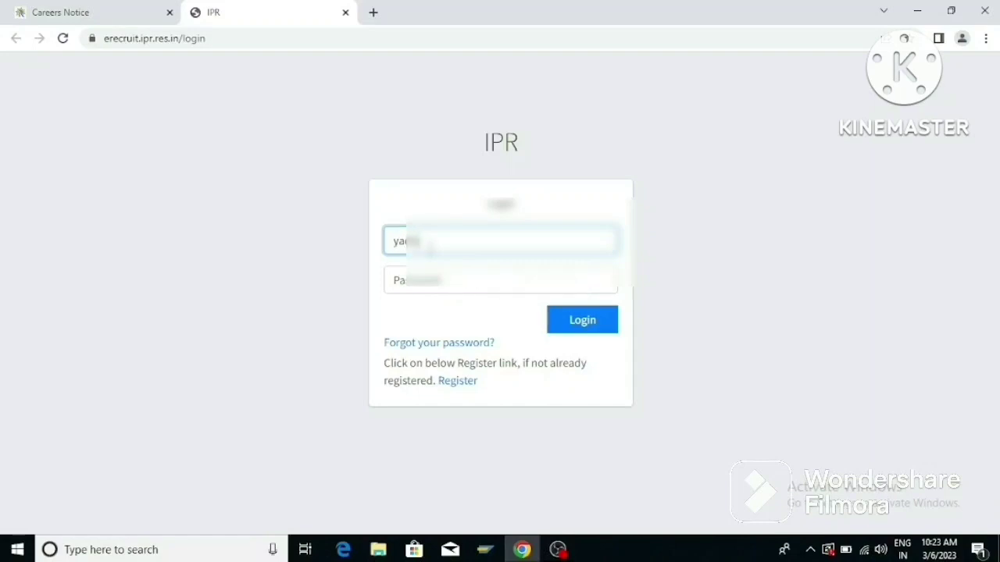
pyautogui.click(464, 388)
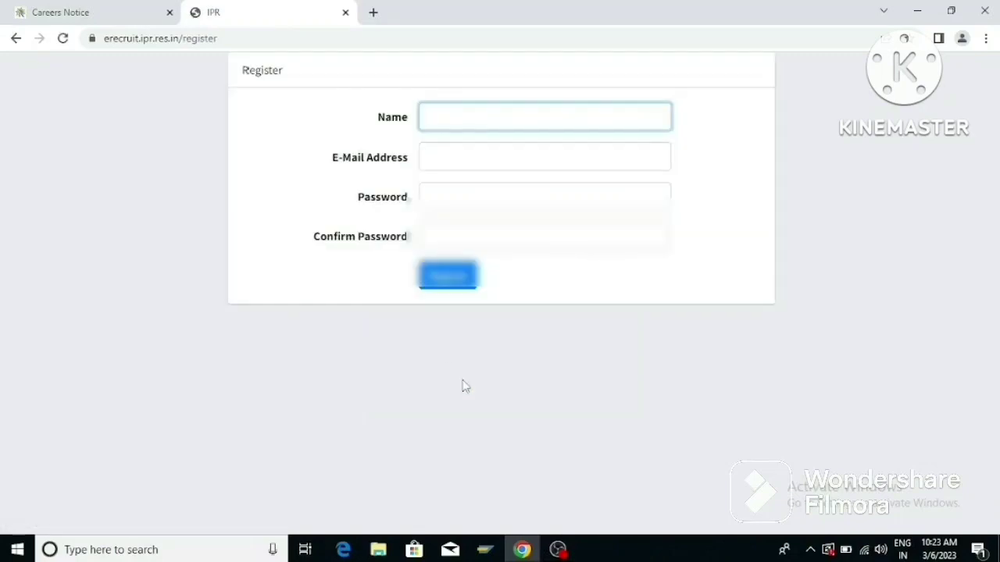
# Fill in the applicant's name, e-mail, password and confirmation, and submit the registration.
pyautogui.click(456, 117)
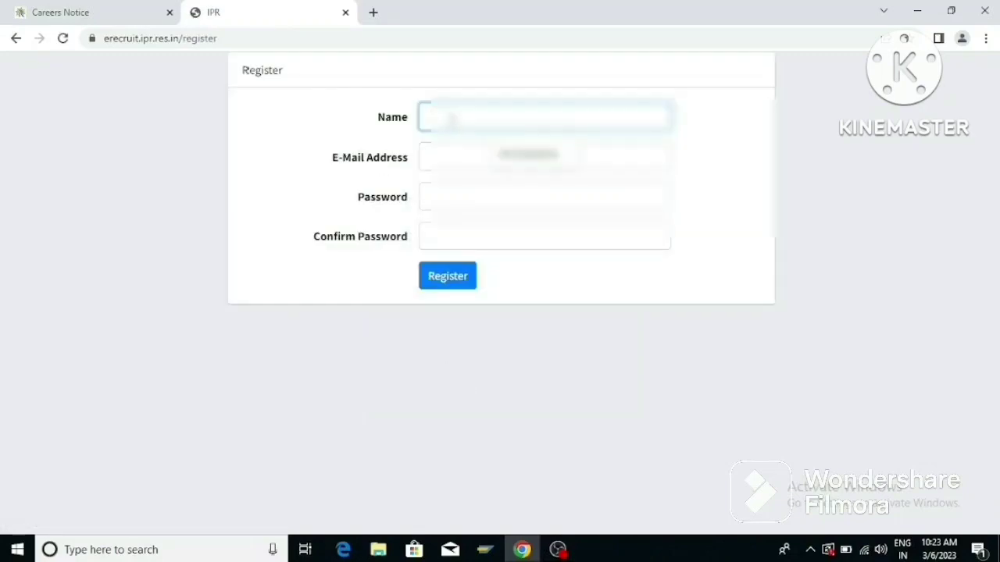
pyautogui.write('Har')
pyautogui.press('BackSpace')
pyautogui.press('BackSpace')
pyautogui.press('BackSpace')
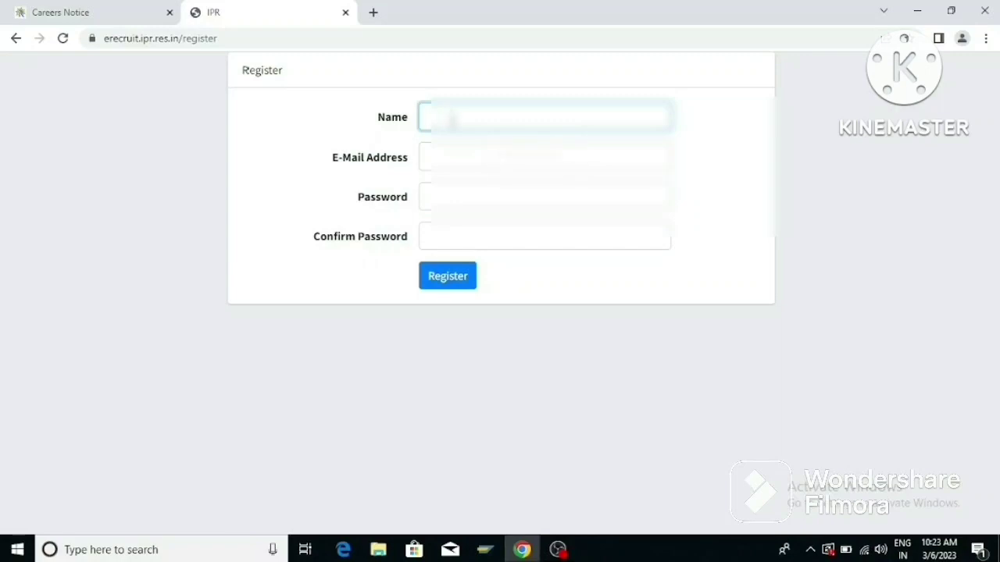
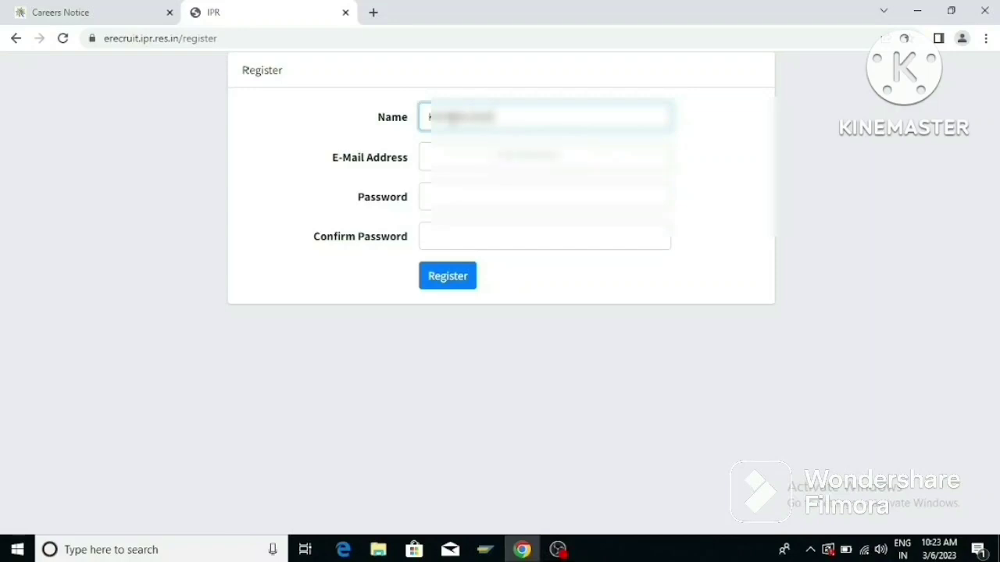
pyautogui.click(469, 157)
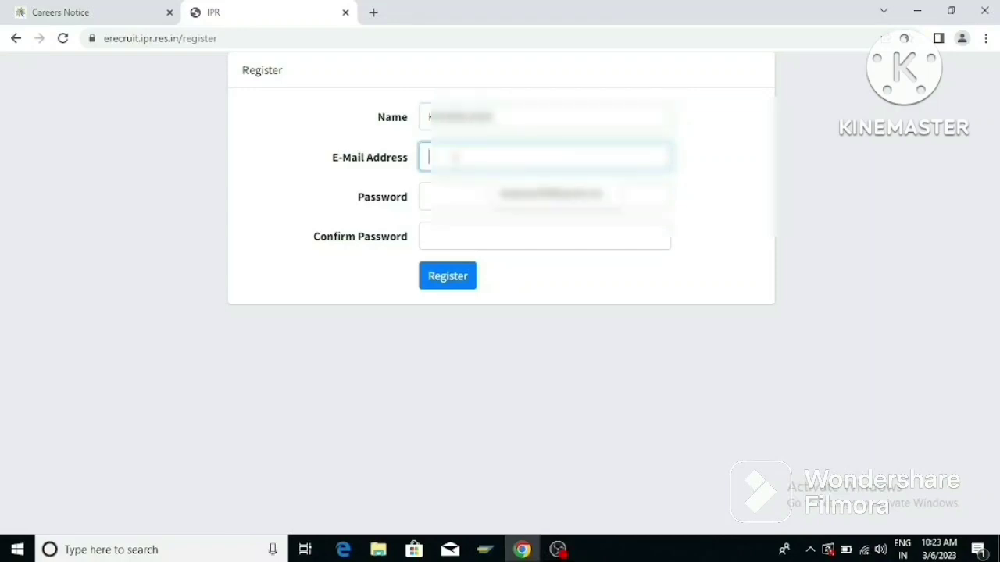
pyautogui.write('yourmail')
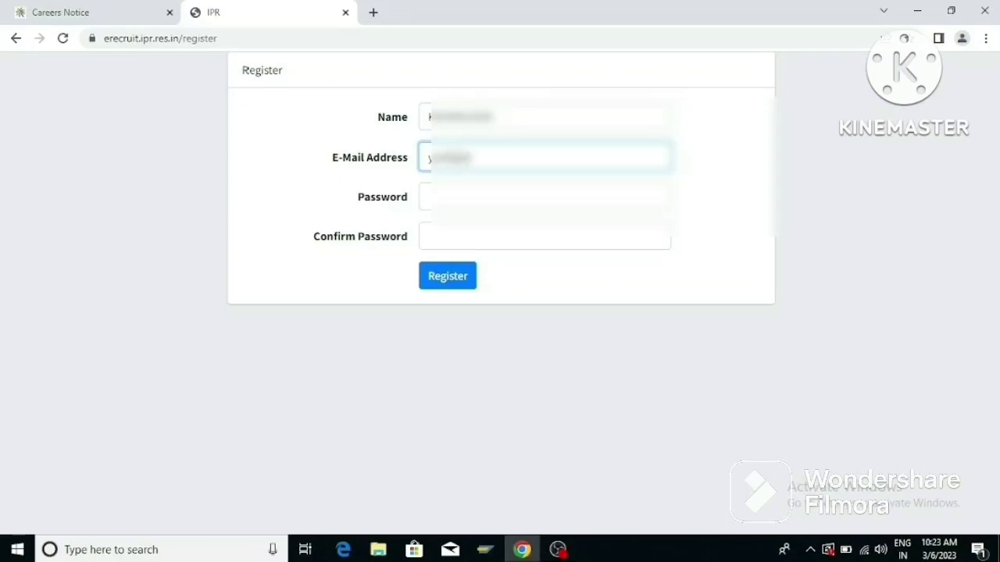
pyautogui.write('@gmail.com')
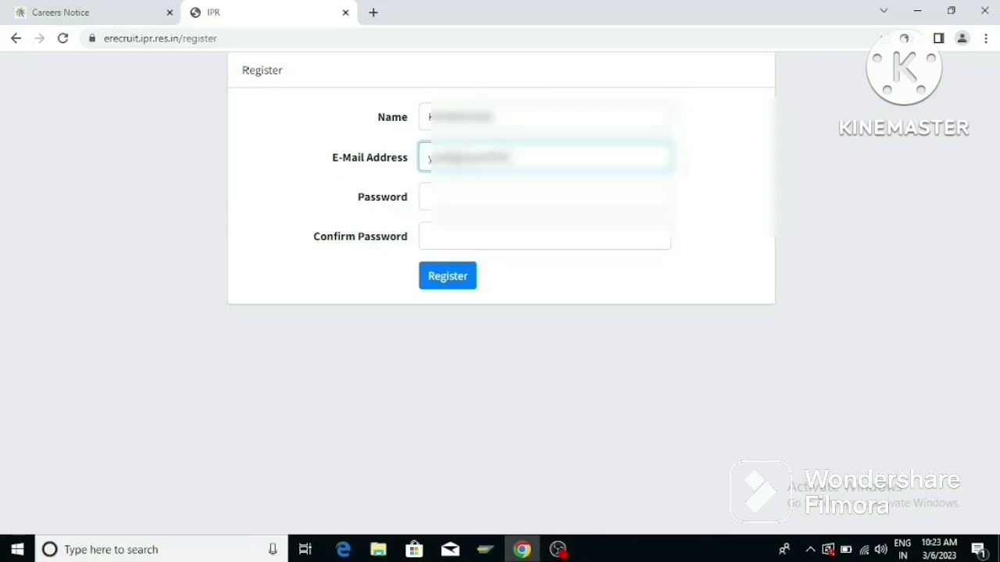
pyautogui.write('om@gmail')
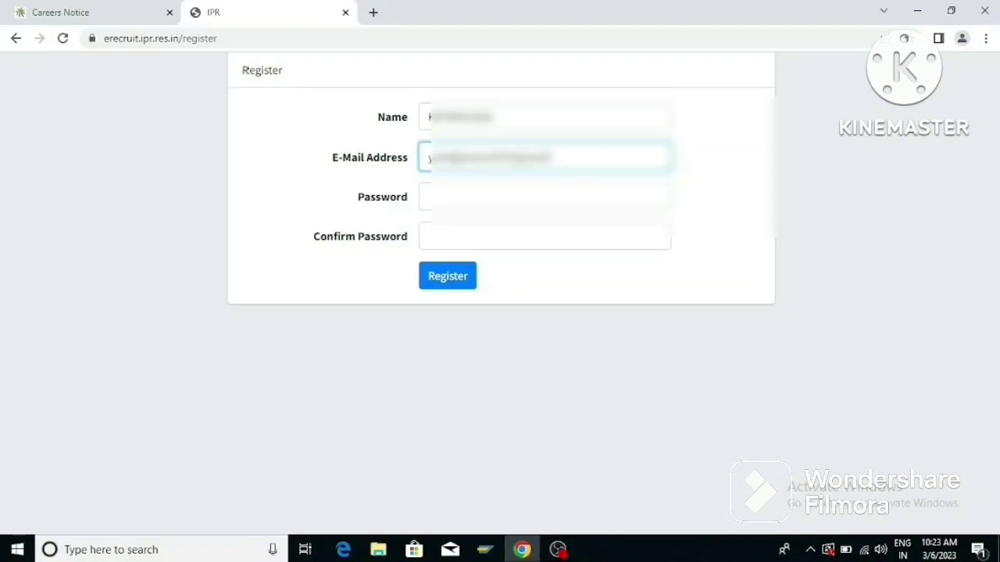
pyautogui.write('.com')
pyautogui.click(456, 196)
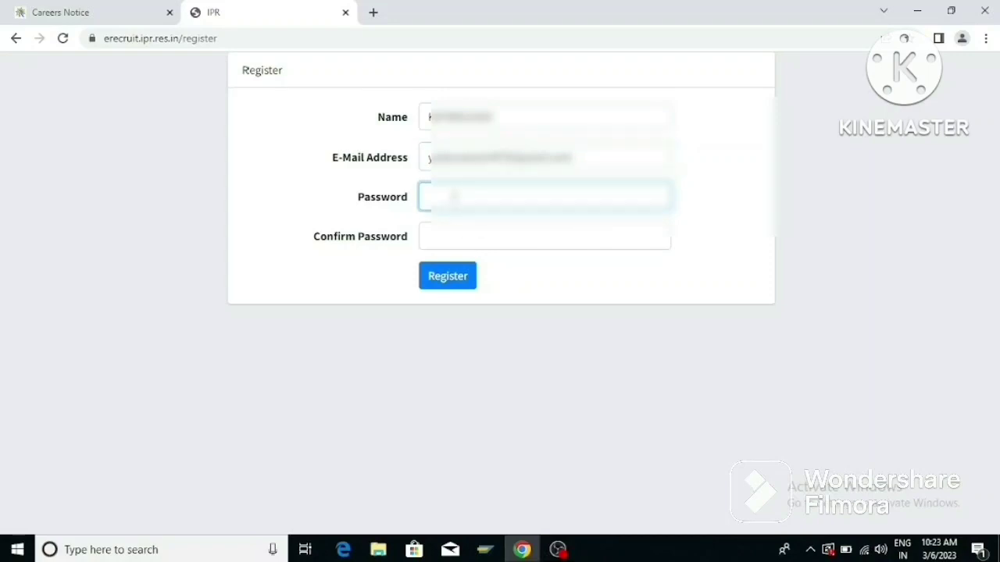
pyautogui.write('1234')
pyautogui.click(456, 238)
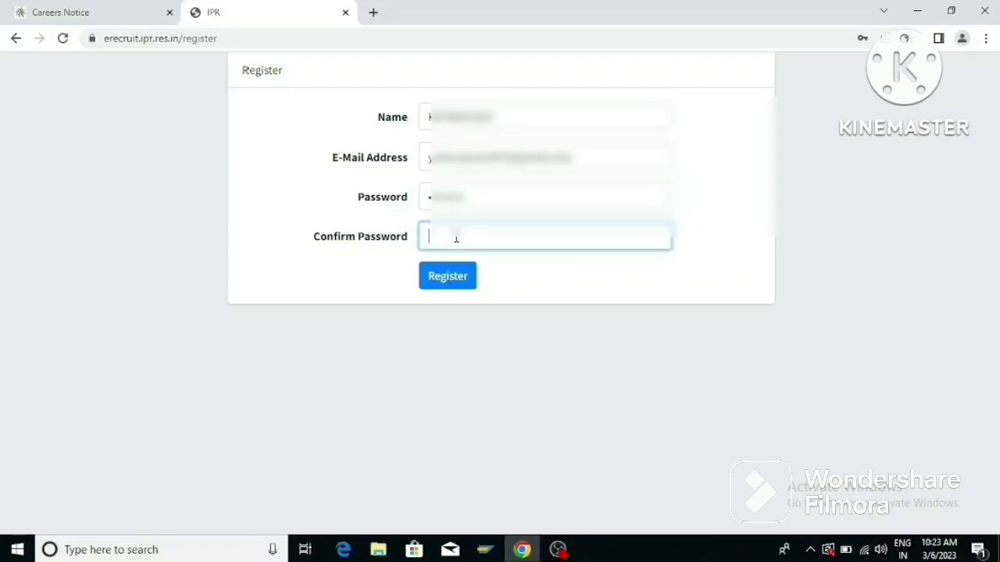
pyautogui.write('123456789')
pyautogui.click(465, 281)
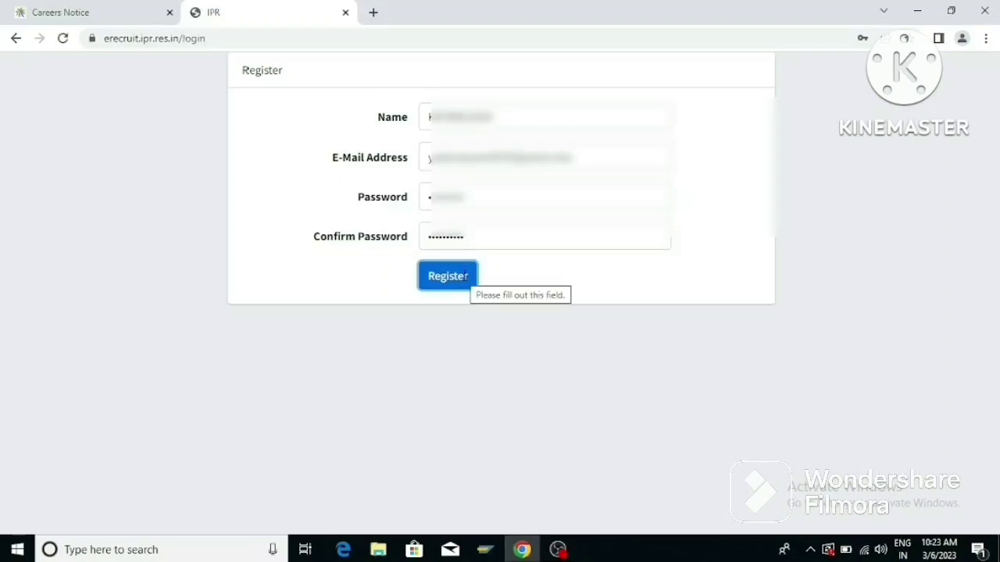
# Replace the autofilled login e-mail with the newly registered e-mail address.
pyautogui.click(450, 289)
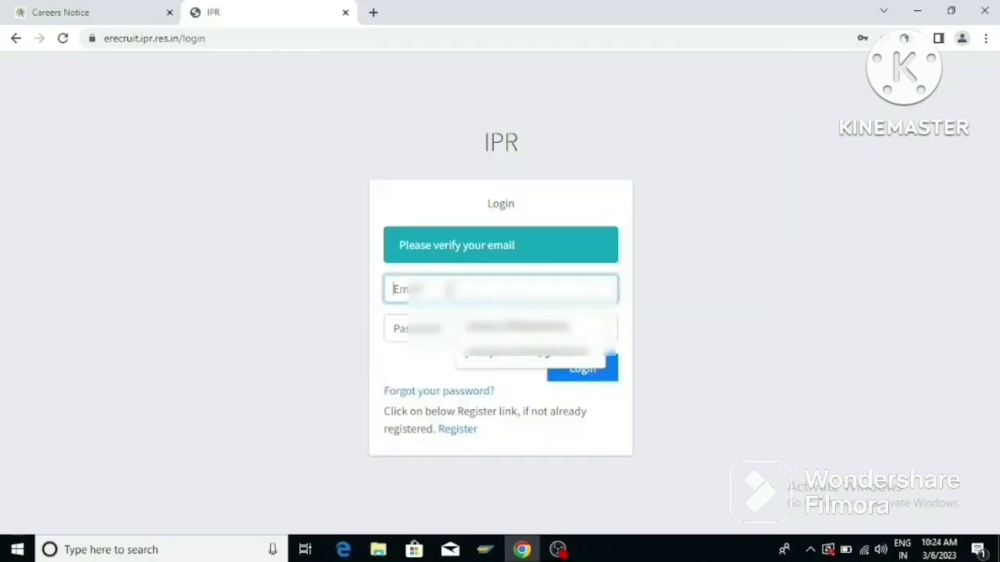
pyautogui.click(500, 353)
pyautogui.click(467, 329)
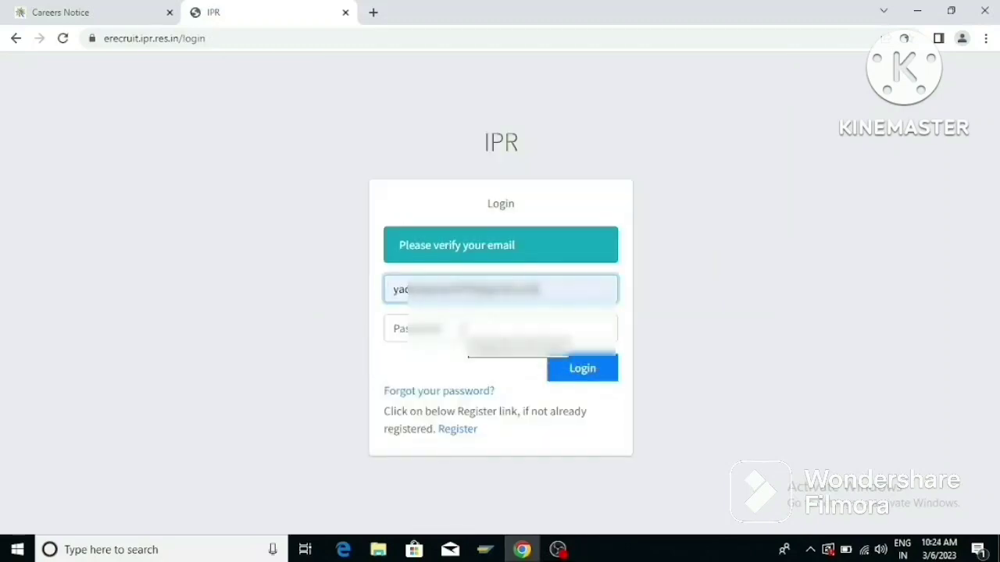
pyautogui.click(396, 289)
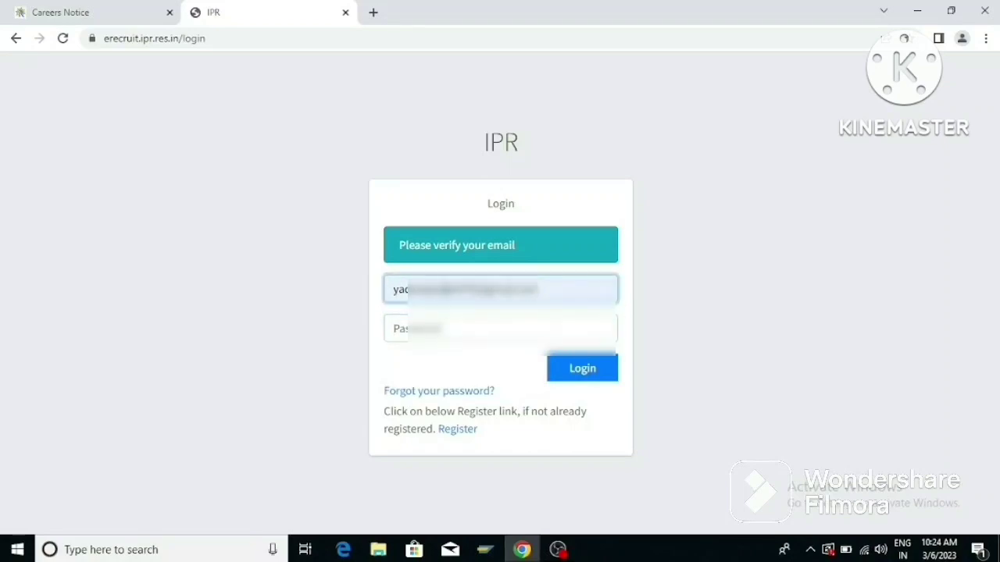
pyautogui.moveTo(537, 290); pyautogui.dragTo(388, 290)
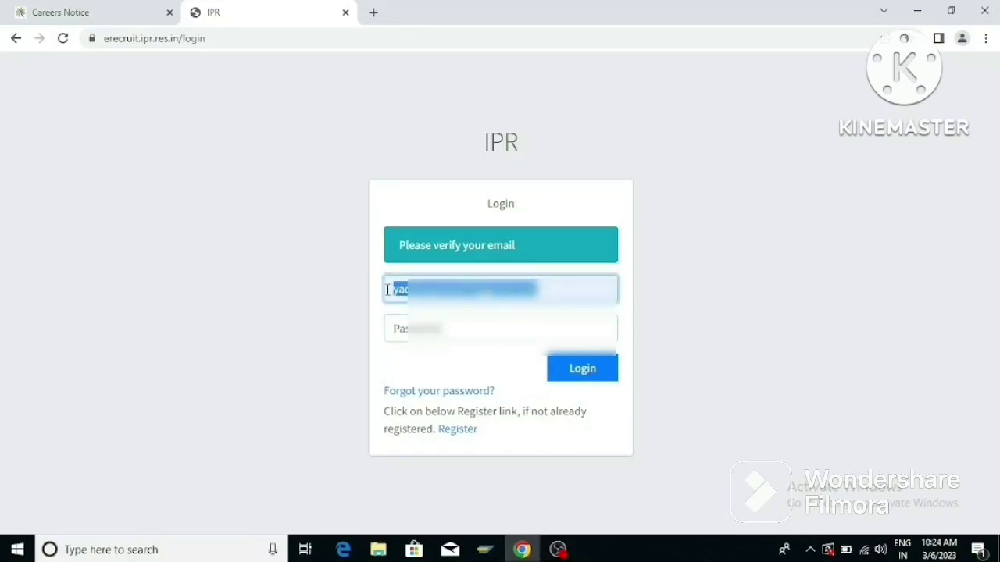
pyautogui.press('BackSpace')
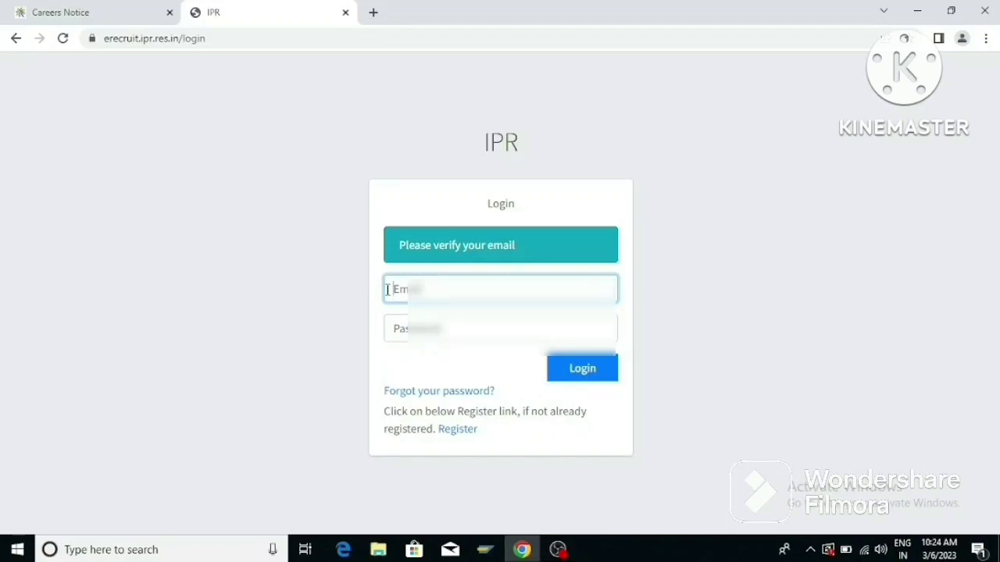
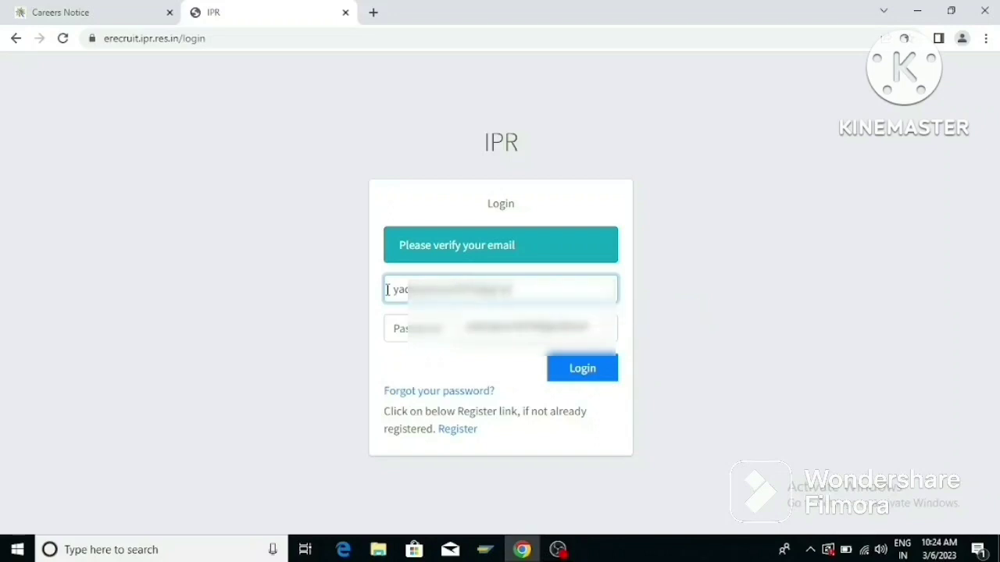
pyautogui.press('Return')
# Enter the account password, attempt to log in, then go to password reset.
pyautogui.click(395, 328)
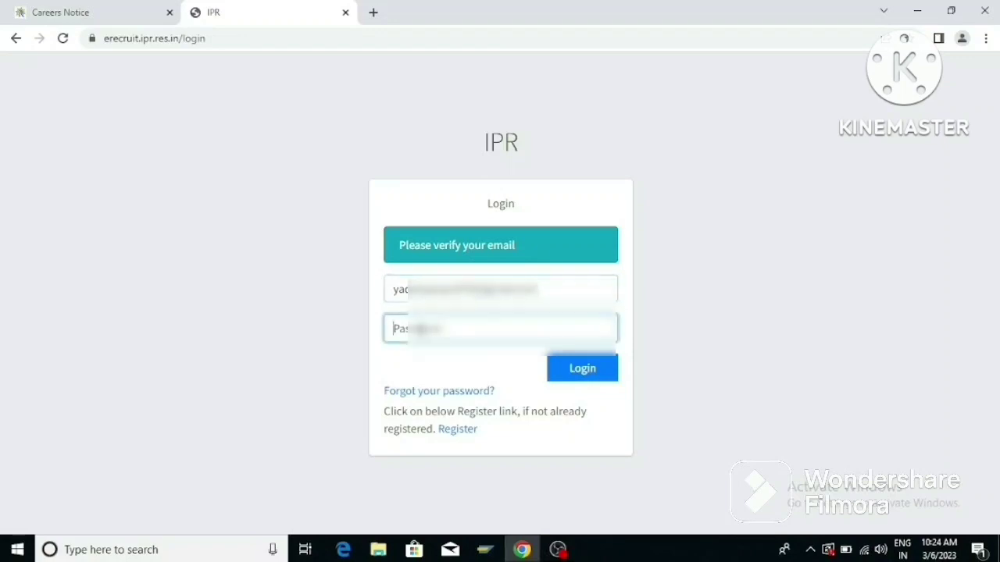
pyautogui.write('••••')
pyautogui.click(570, 376)
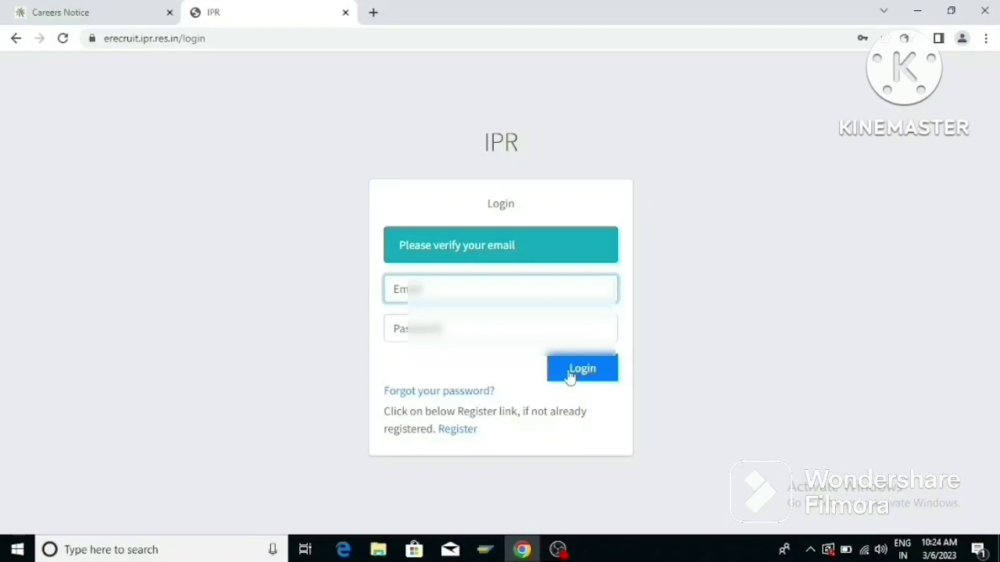
pyautogui.click(468, 393)
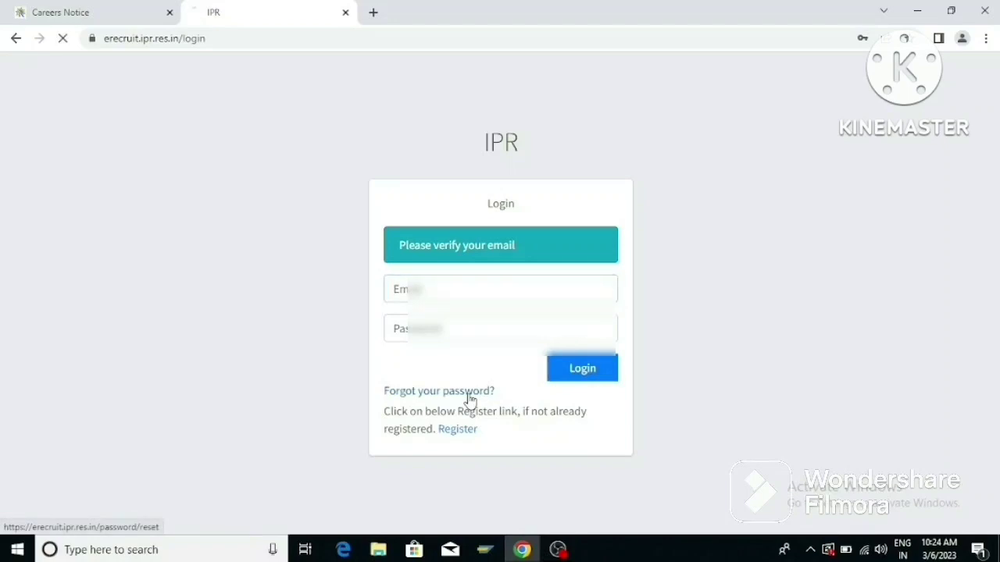
# Fill in the saved e-mail address and send the password reset link.
pyautogui.click(471, 247)
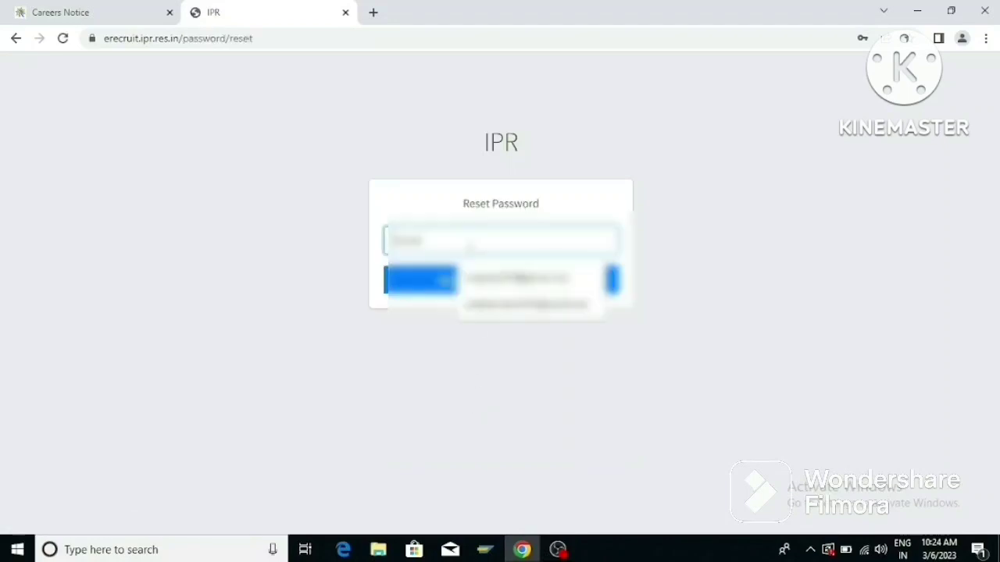
pyautogui.click(500, 278)
pyautogui.click(491, 285)
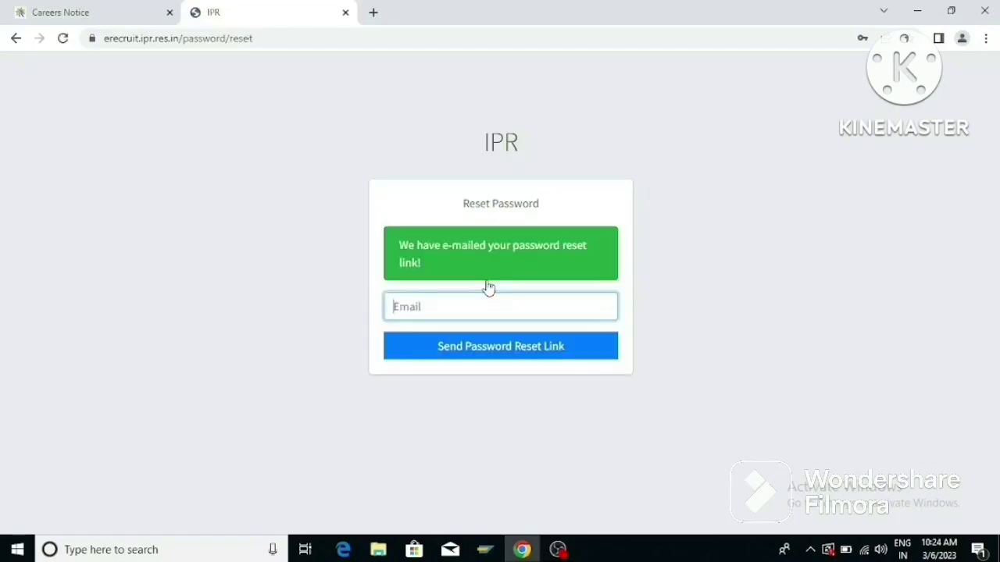
# Resend the reset link for the saved address and return to Careers Notice.
pyautogui.click(474, 310)
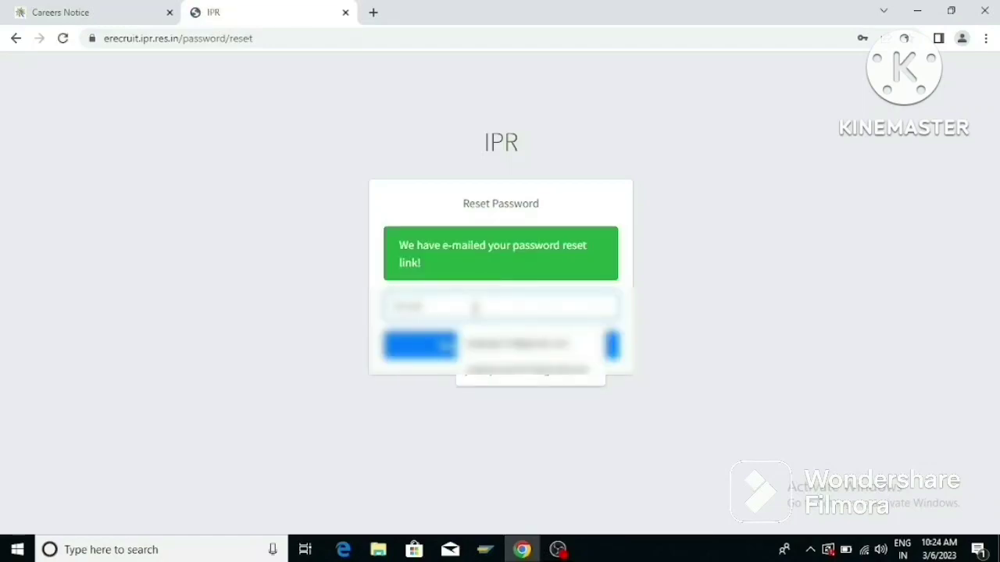
pyautogui.click(493, 376)
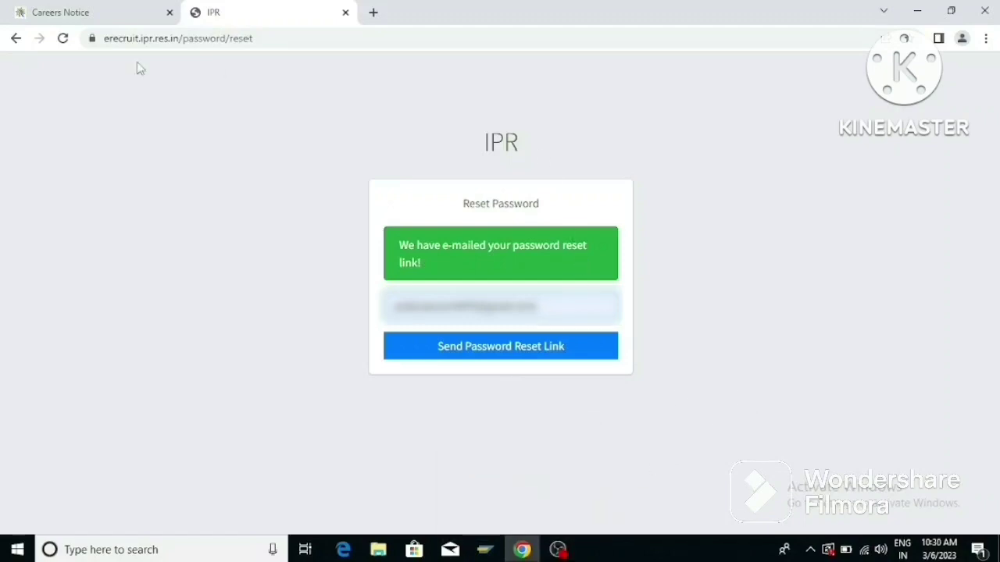
pyautogui.click(16, 37)
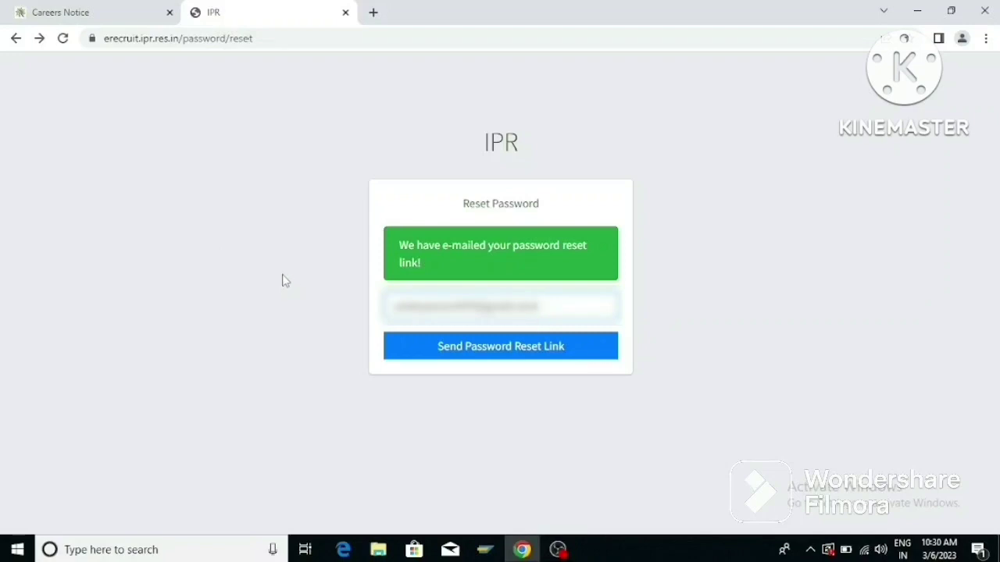
pyautogui.click(504, 352)
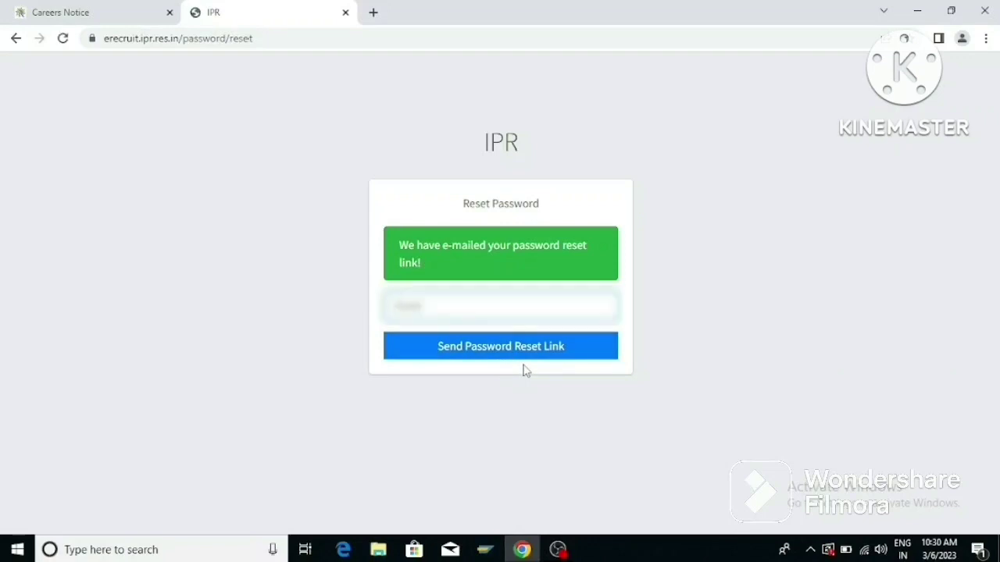
pyautogui.click(107, 14)
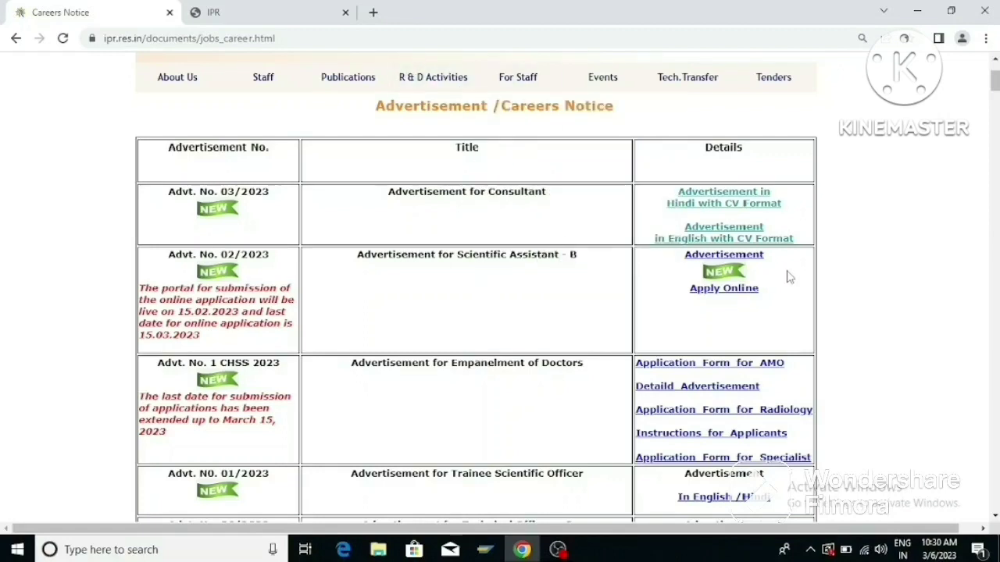
# Apply online for Advt. No. 02/2023 and log in with the saved e-mail and password.
pyautogui.click(735, 290)
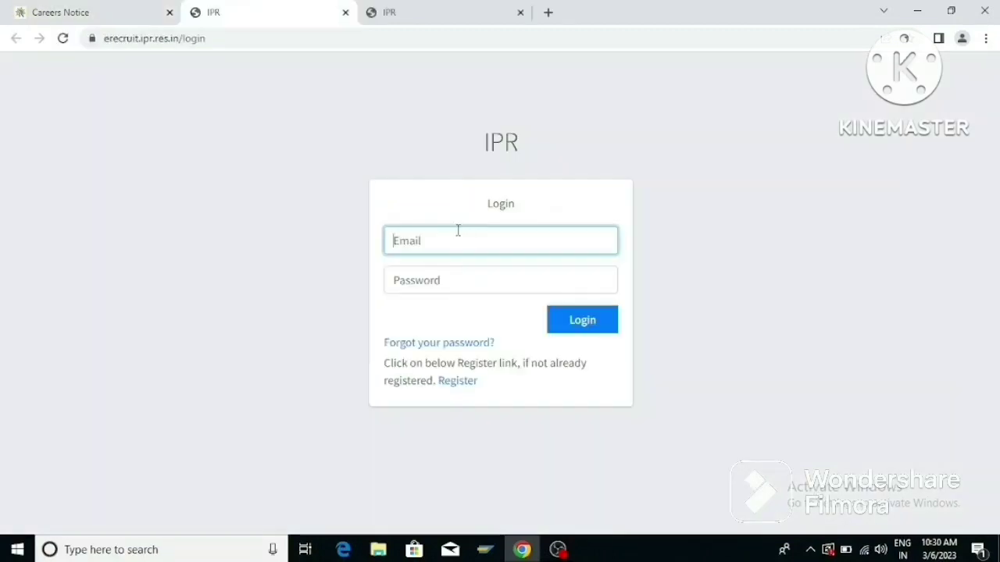
pyautogui.click(459, 231)
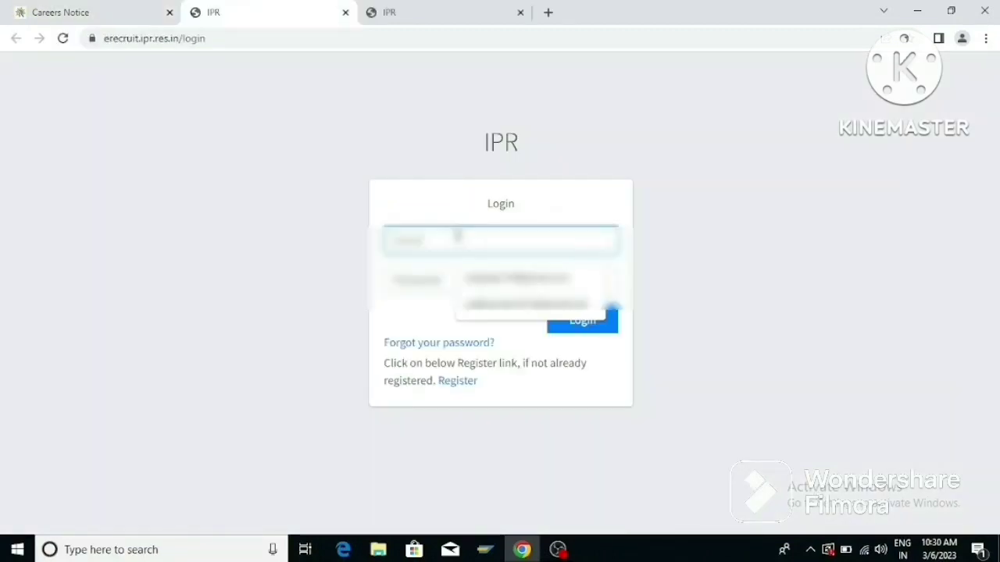
pyautogui.click(494, 312)
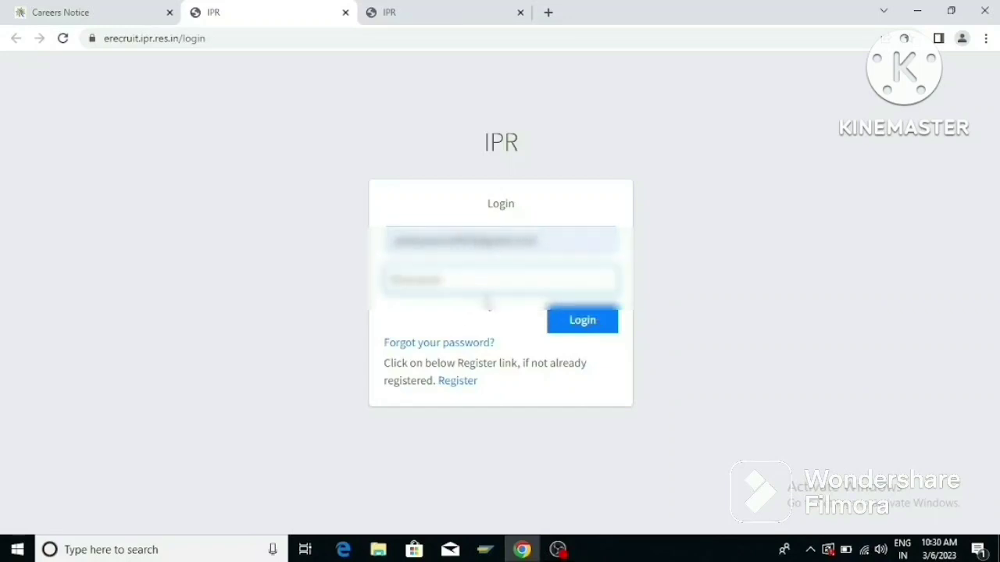
pyautogui.write('****')
pyautogui.click(596, 327)
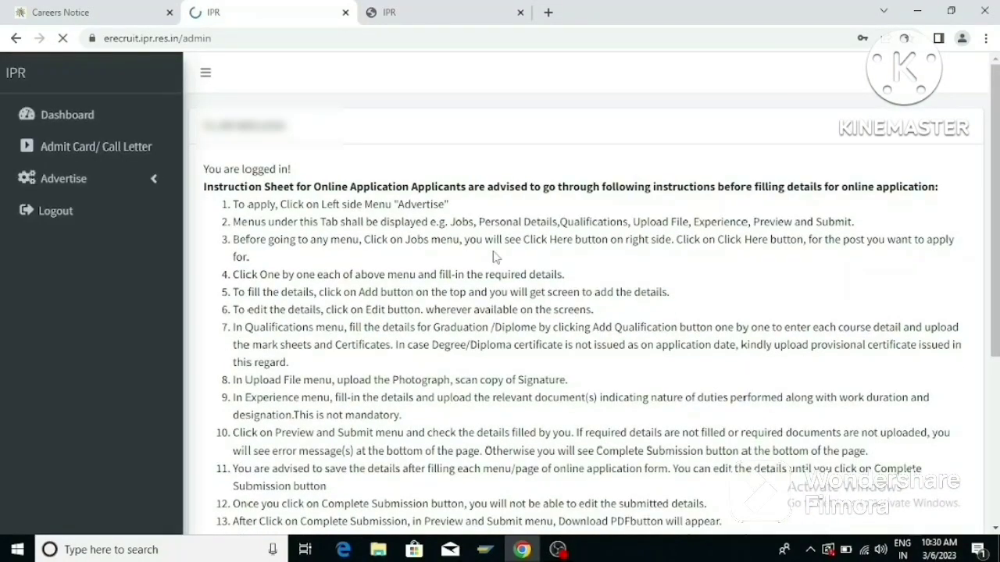
# Review the instruction sheet, then open Jobs under Advertise in the sidebar.
pyautogui.scroll(-2, 494, 254)
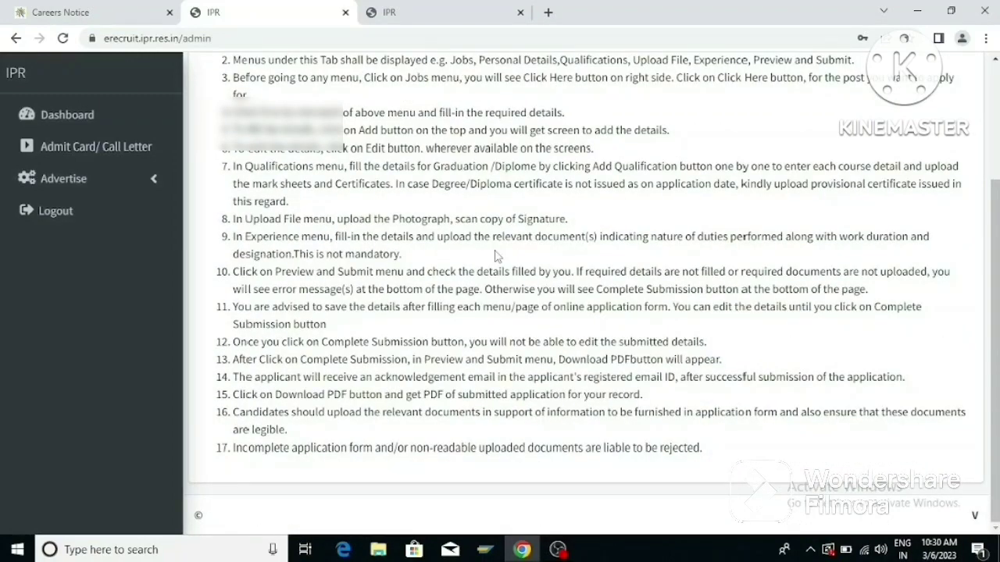
pyautogui.scroll(2, 495, 254)
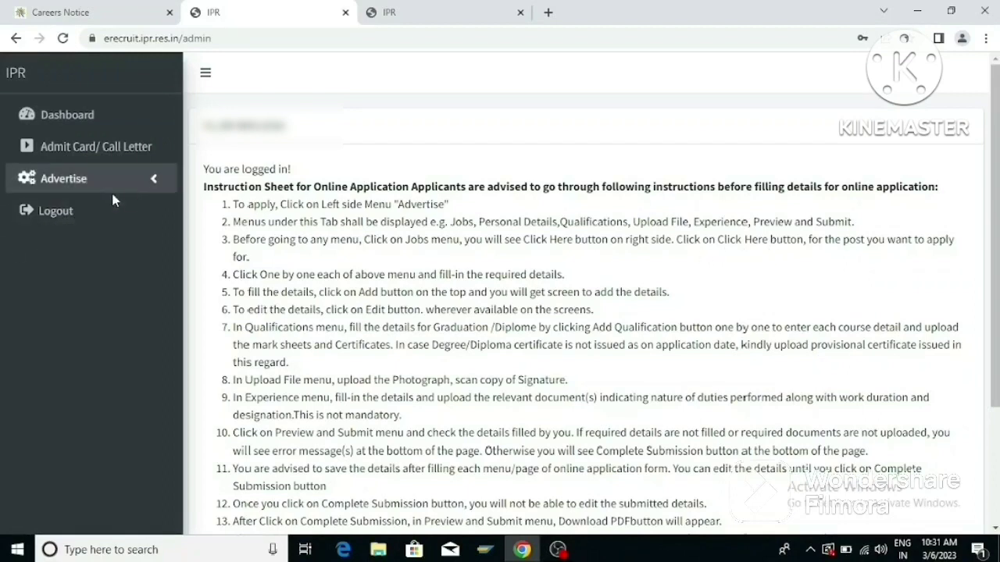
pyautogui.click(153, 181)
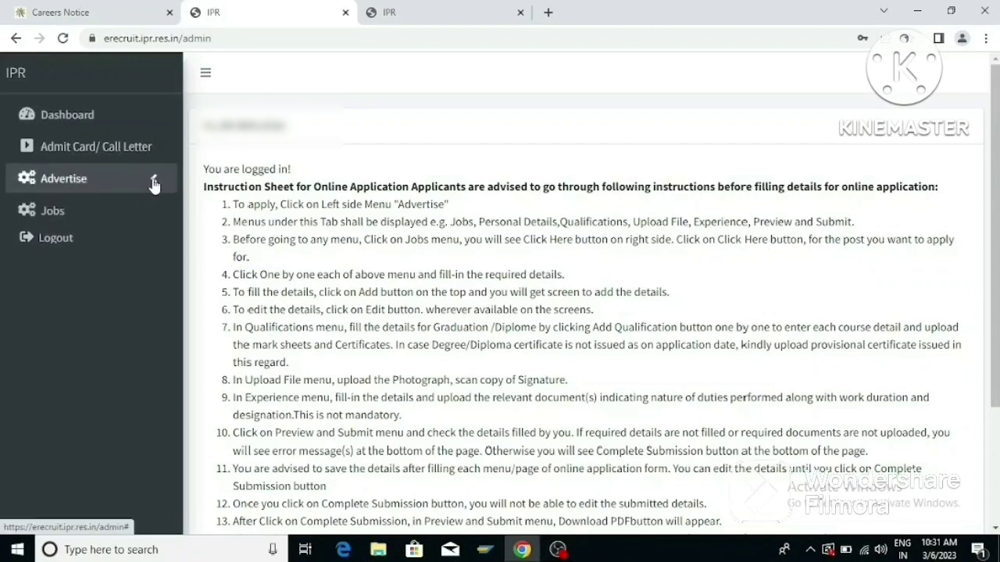
pyautogui.click(64, 213)
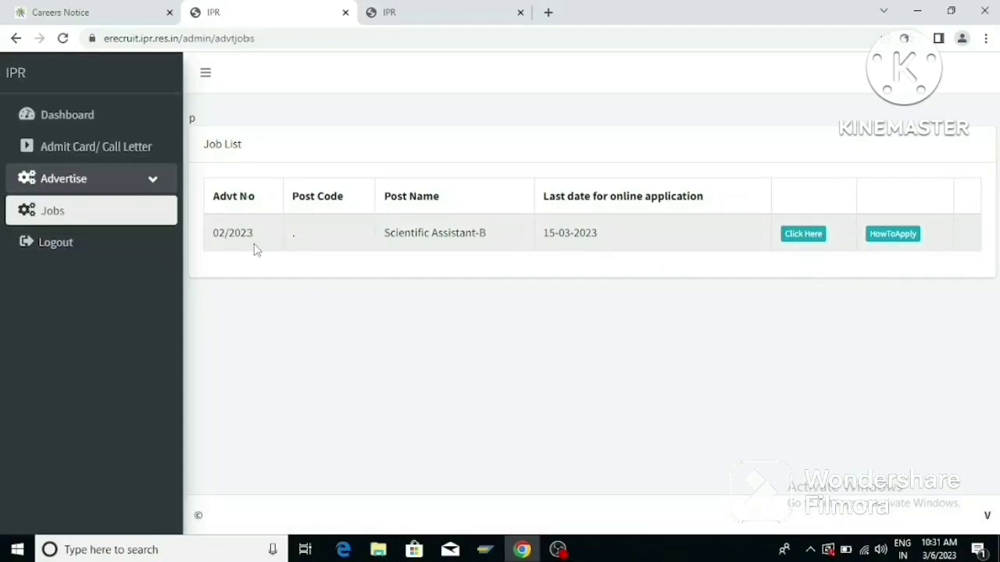
# Start the Scientific Assistant-B application and open a new Add Personal Details form.
pyautogui.click(801, 239)
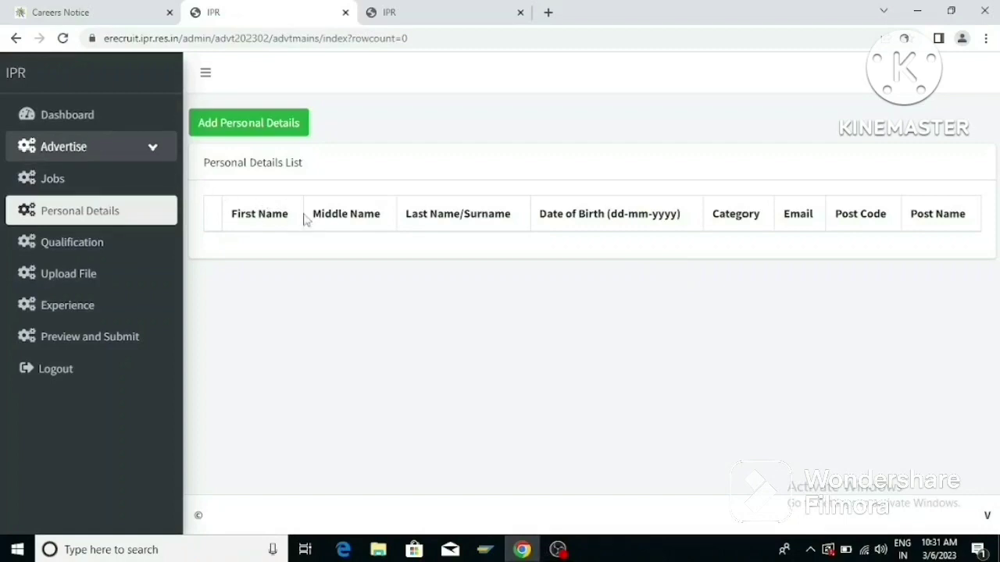
pyautogui.click(248, 125)
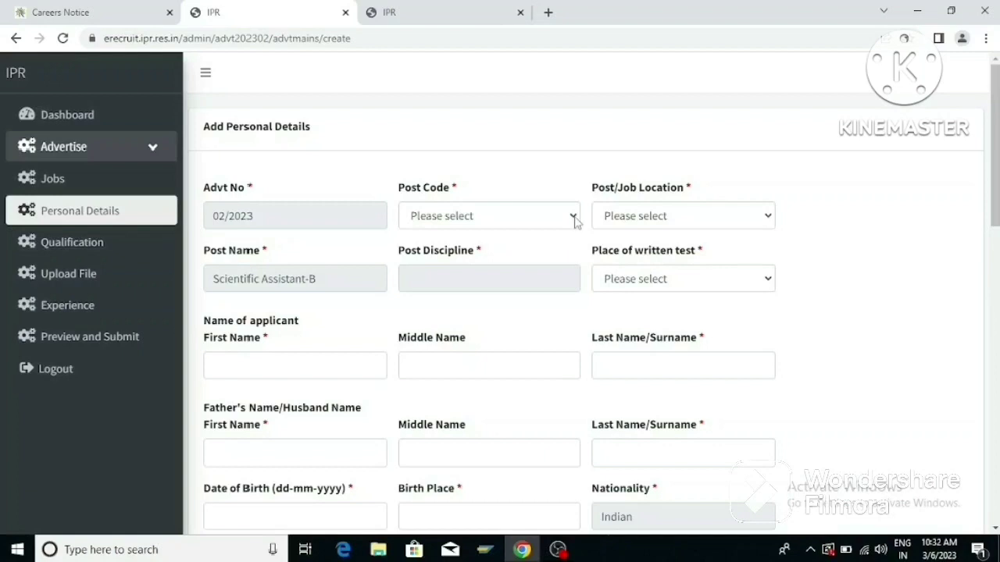
# Set Post Code 103-Electrical, job location IPR and written test place Delhi.
pyautogui.click(574, 219)
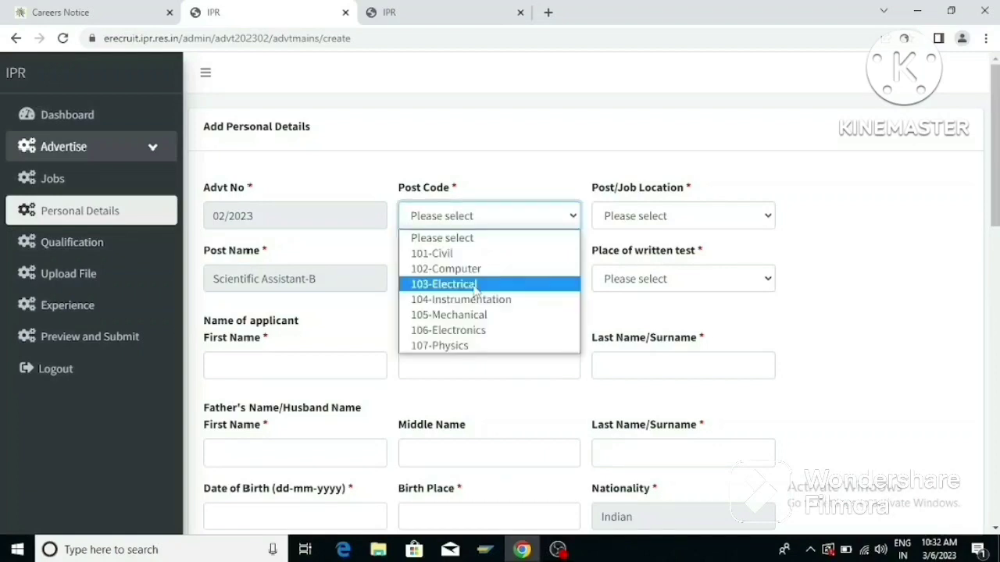
pyautogui.click(474, 286)
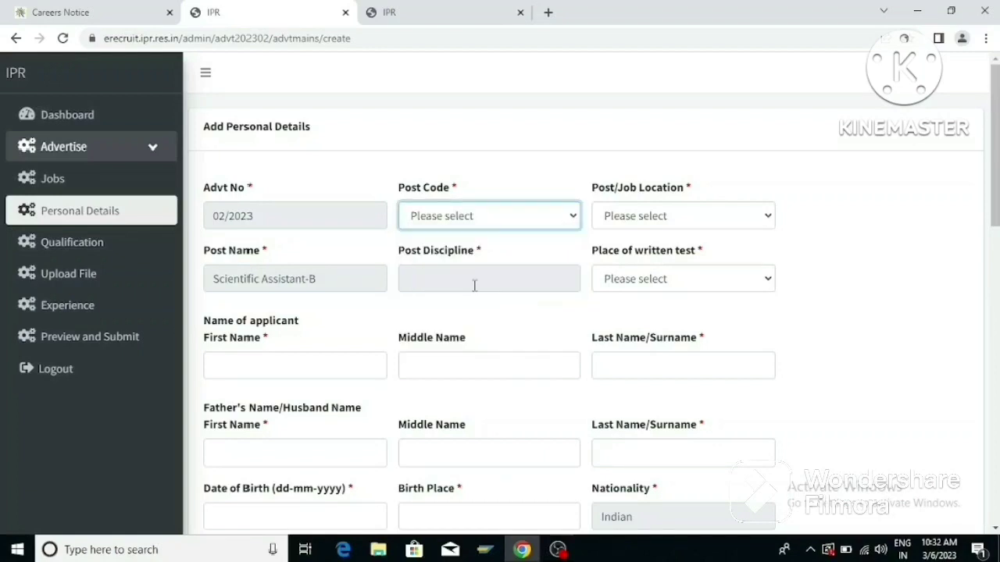
pyautogui.click(765, 219)
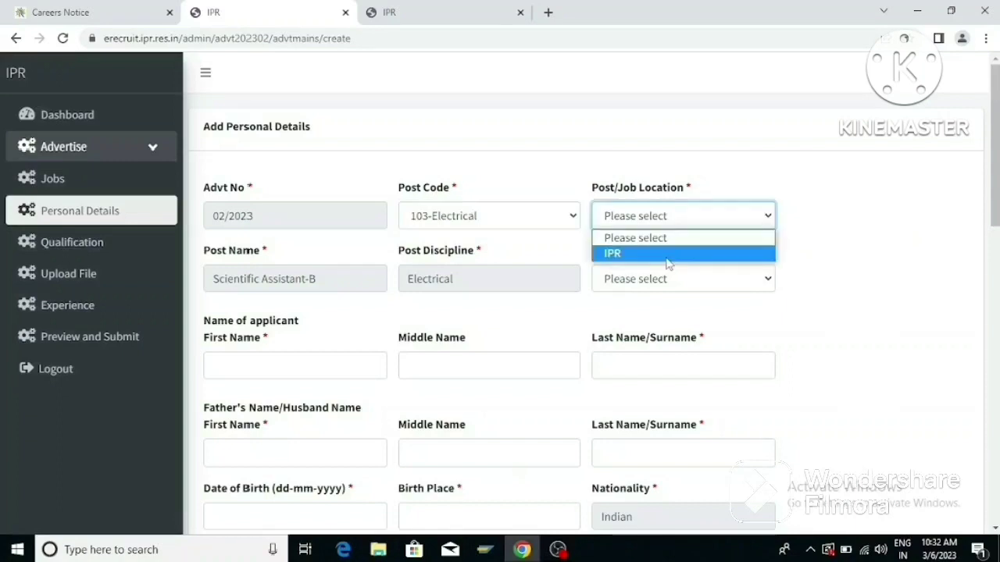
pyautogui.click(665, 253)
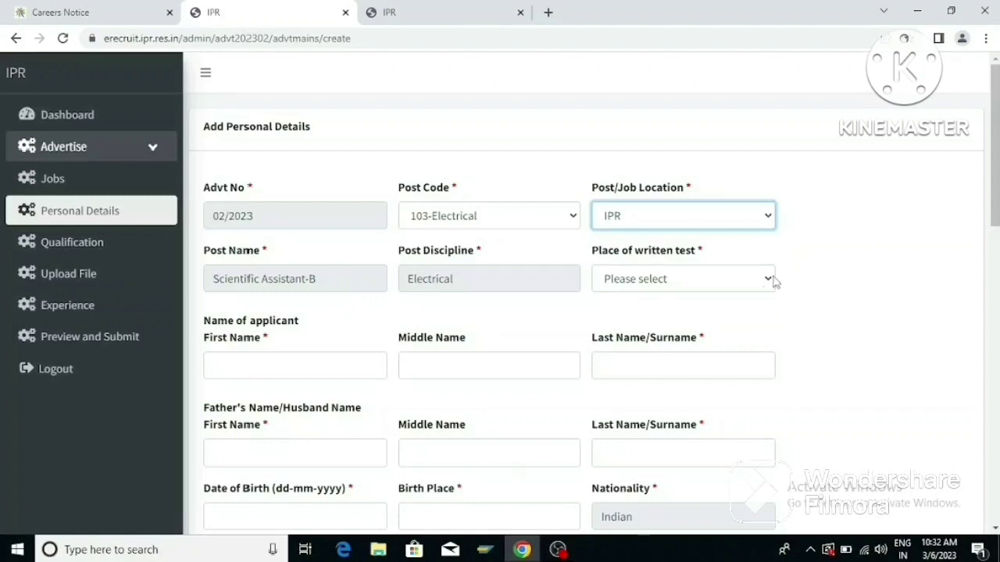
pyautogui.click(771, 279)
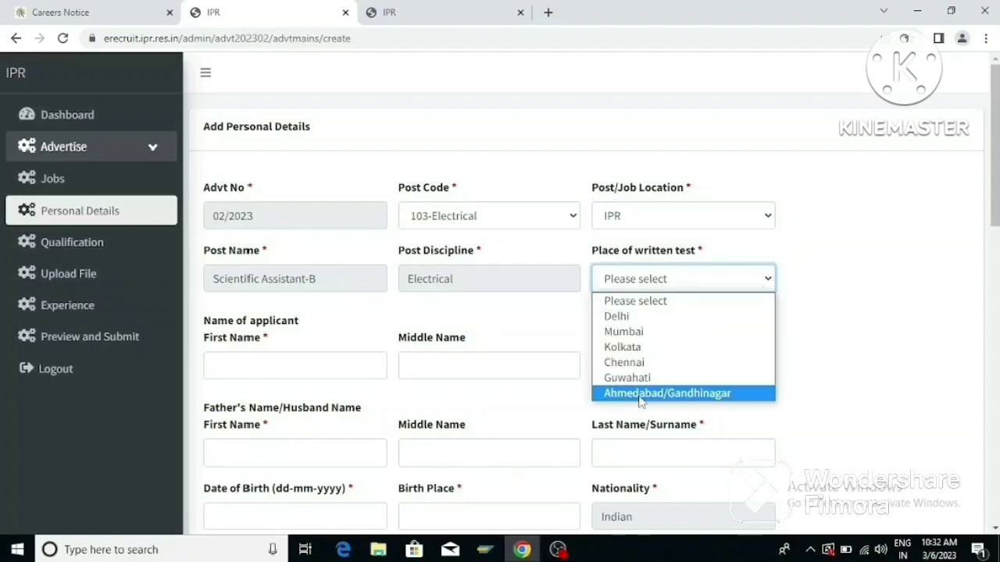
pyautogui.click(633, 316)
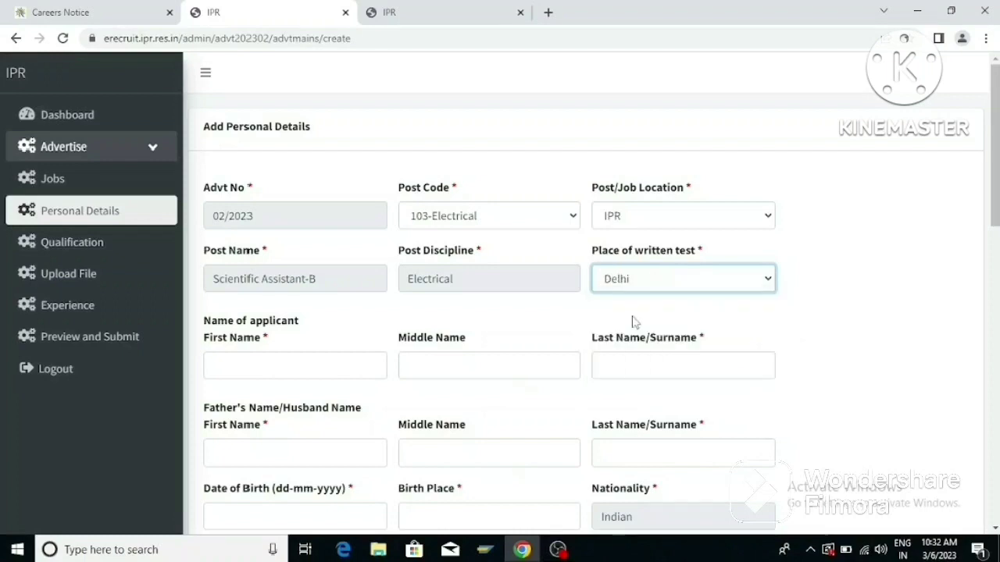
# Enter the applicant's first name and the father's first name.
pyautogui.click(304, 366)
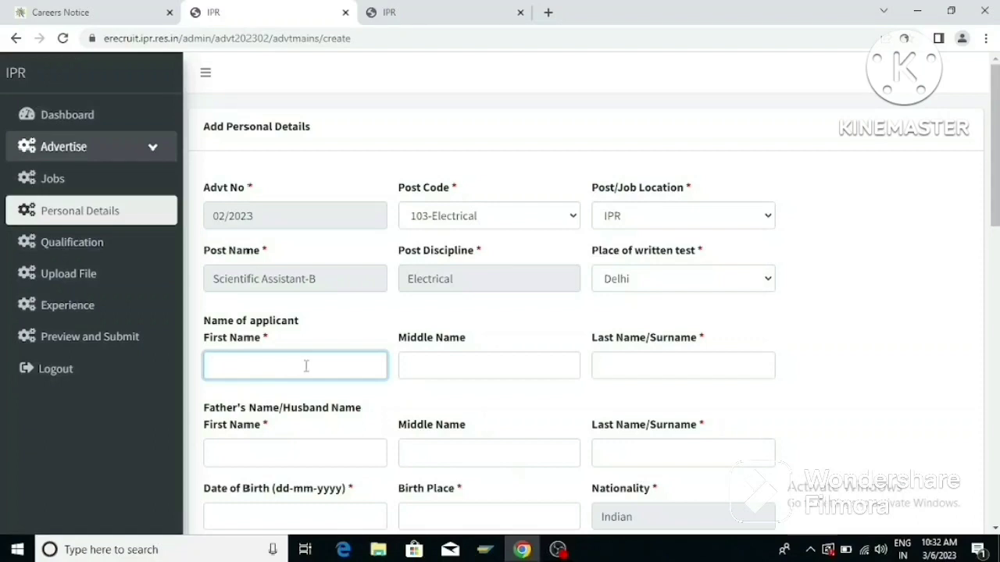
pyautogui.write('Ma')
pyautogui.press('BackSpace')
pyautogui.press('BackSpace')
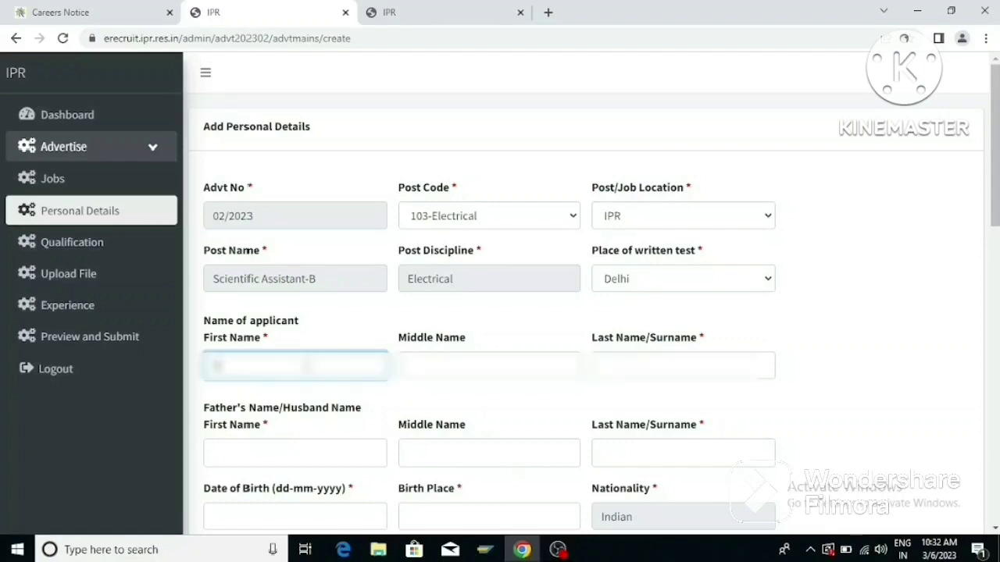
pyautogui.write('Mahesh')
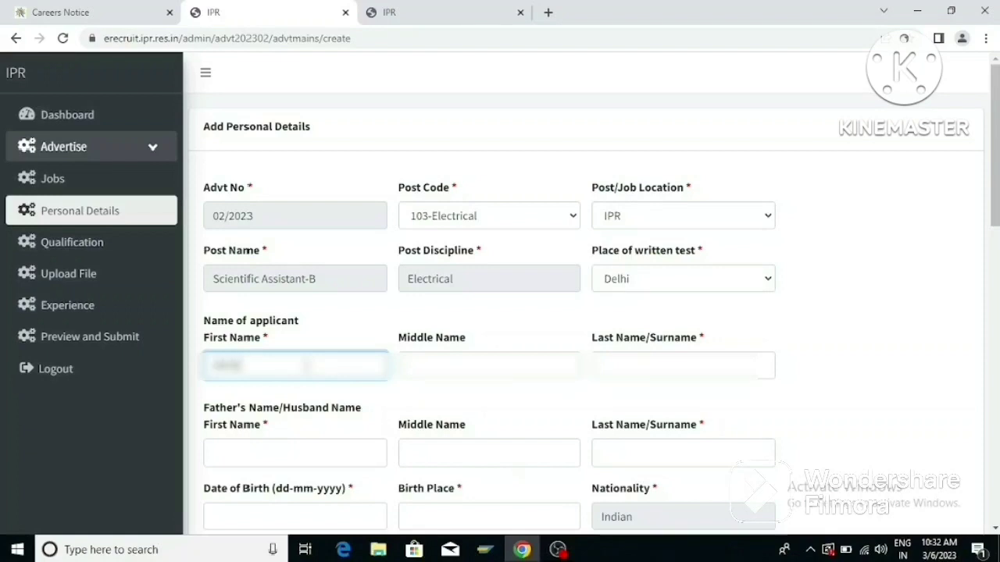
pyautogui.write('wa')
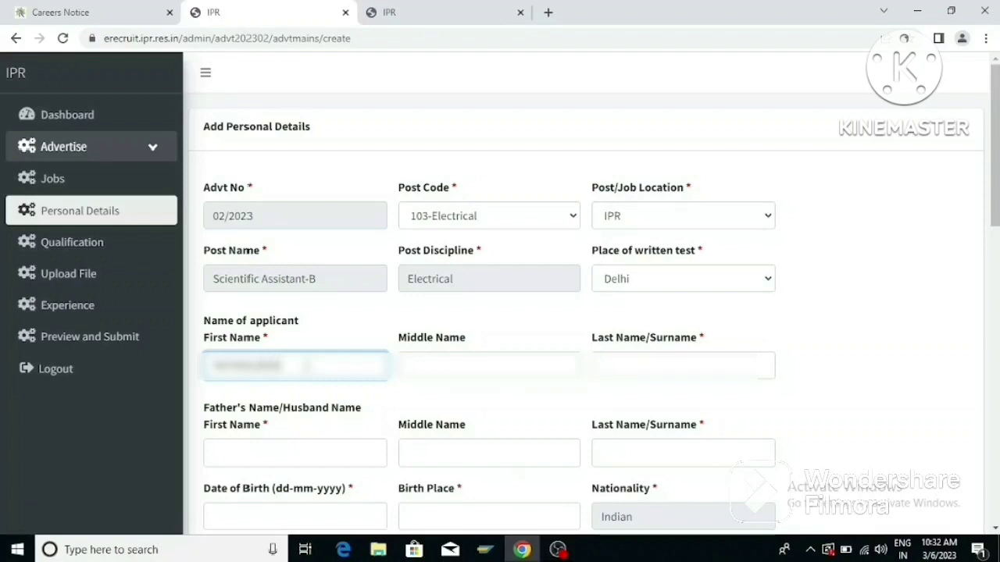
pyautogui.click(303, 452)
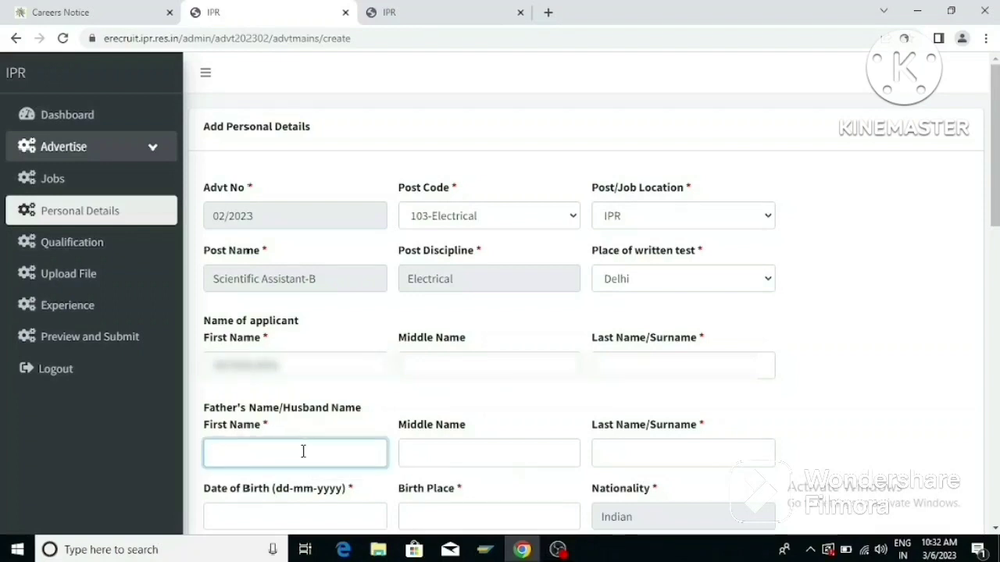
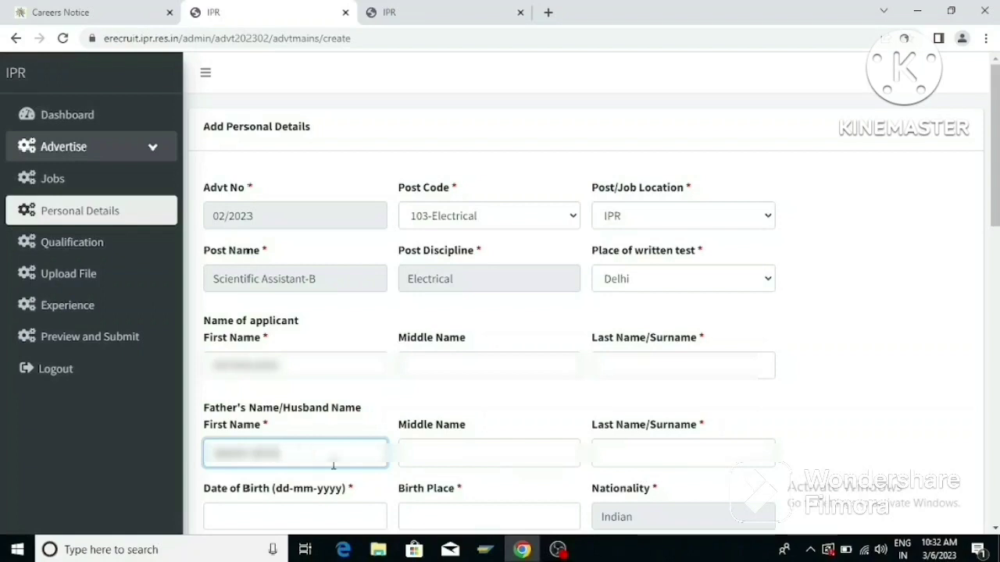
# Pick a July 1998 date of birth in the datepicker and enter INDIA as Birth Place.
pyautogui.scroll(-5, 468, 313)
pyautogui.click(284, 99)
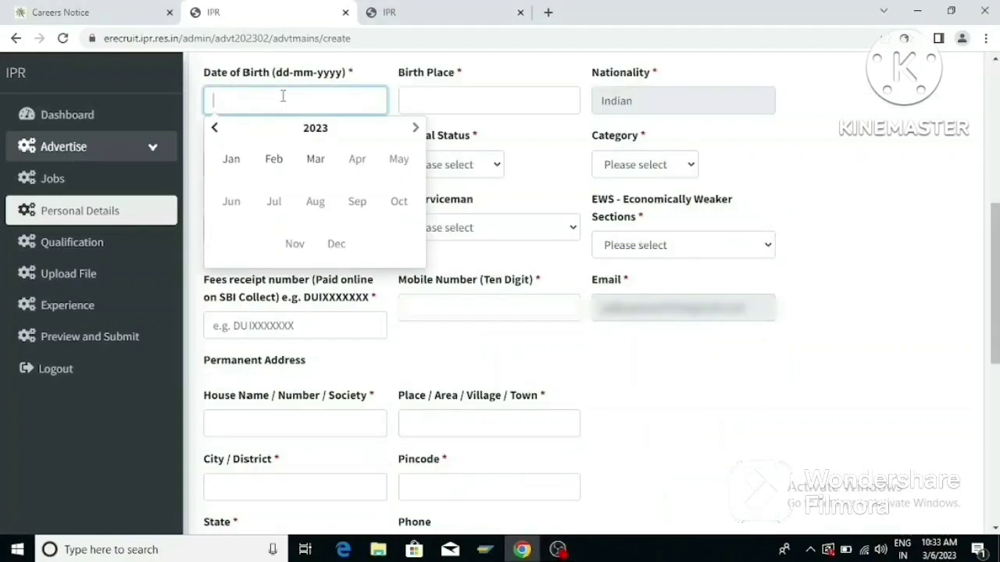
pyautogui.click(312, 129)
pyautogui.click(312, 130)
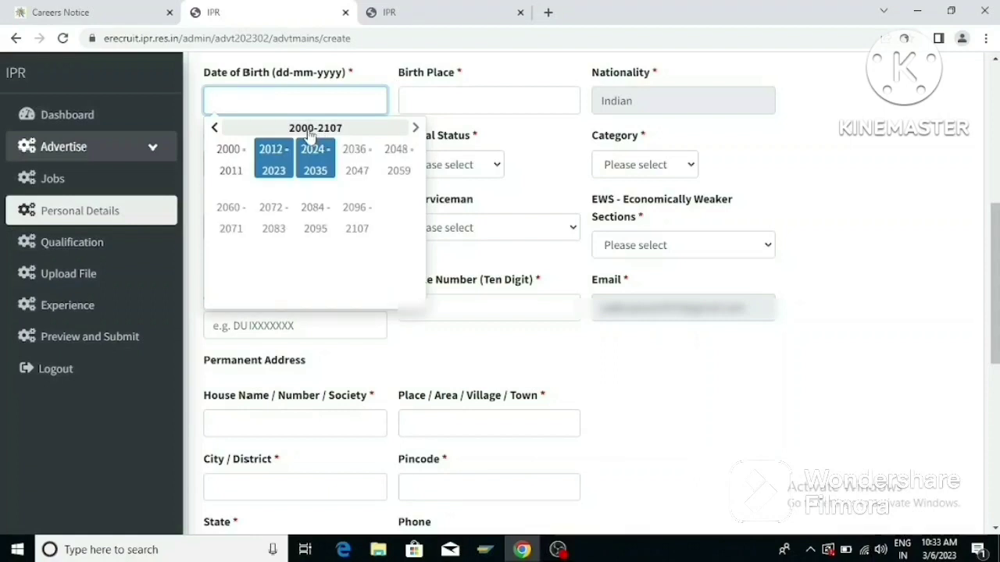
pyautogui.click(215, 128)
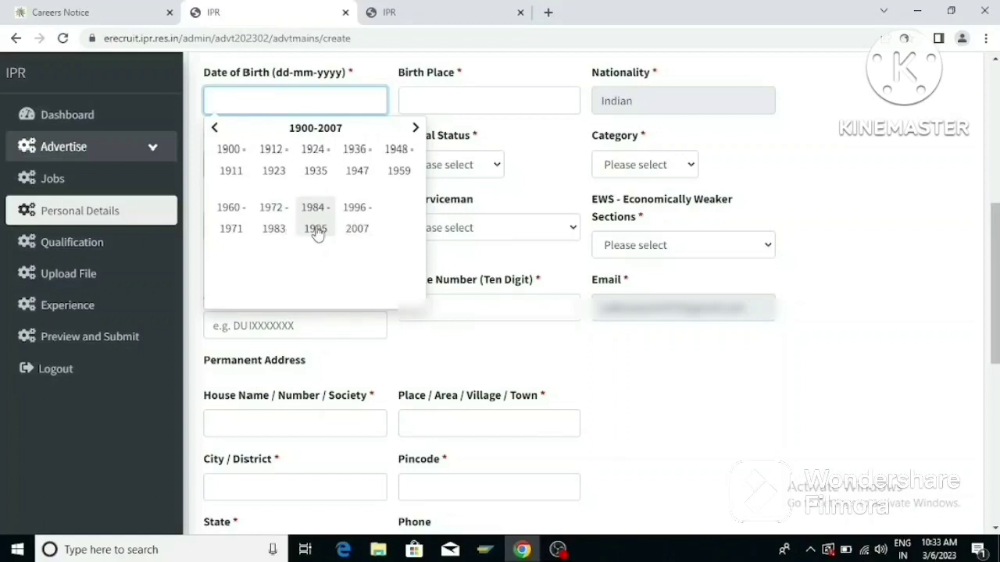
pyautogui.click(357, 208)
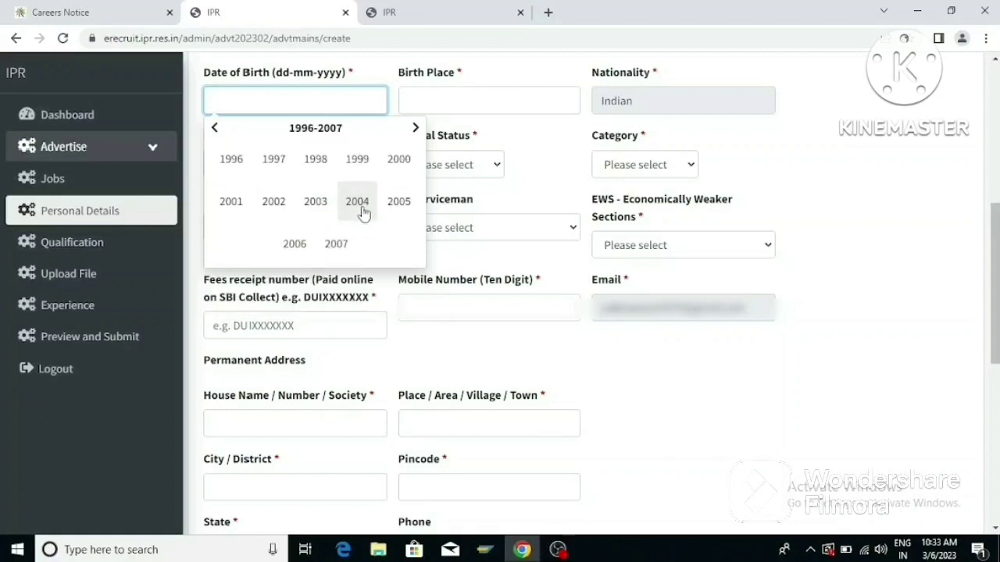
pyautogui.click(319, 162)
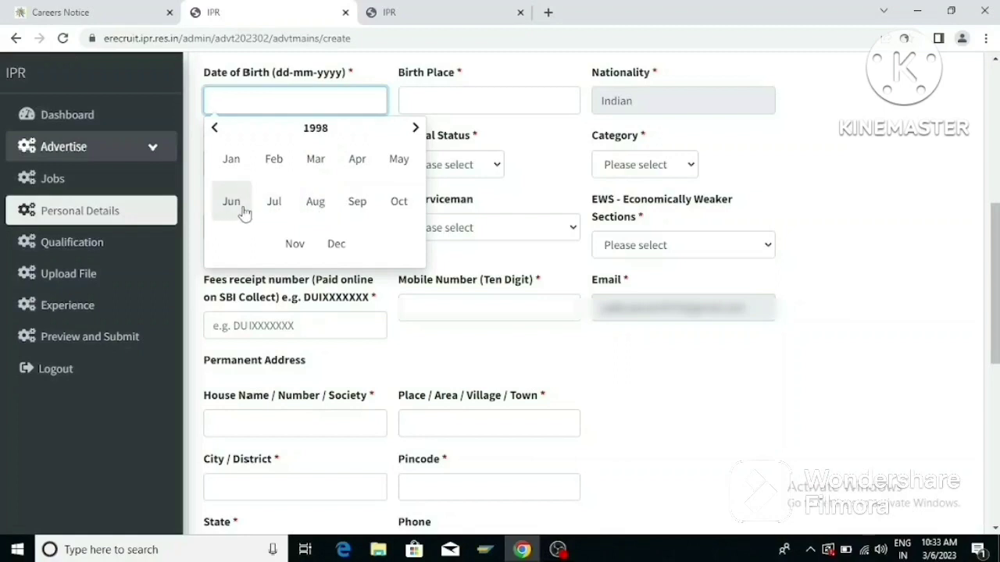
pyautogui.click(276, 204)
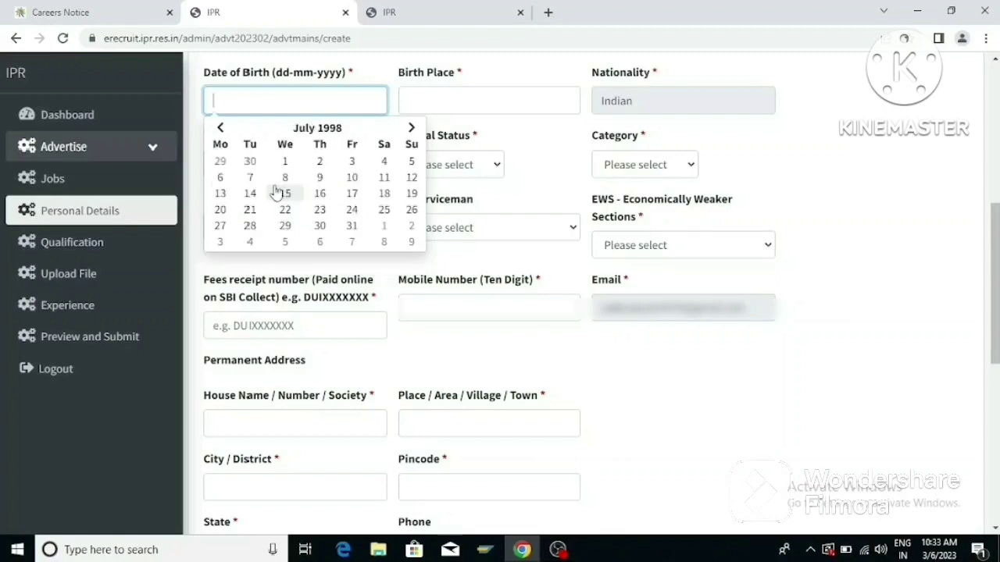
pyautogui.click(410, 191)
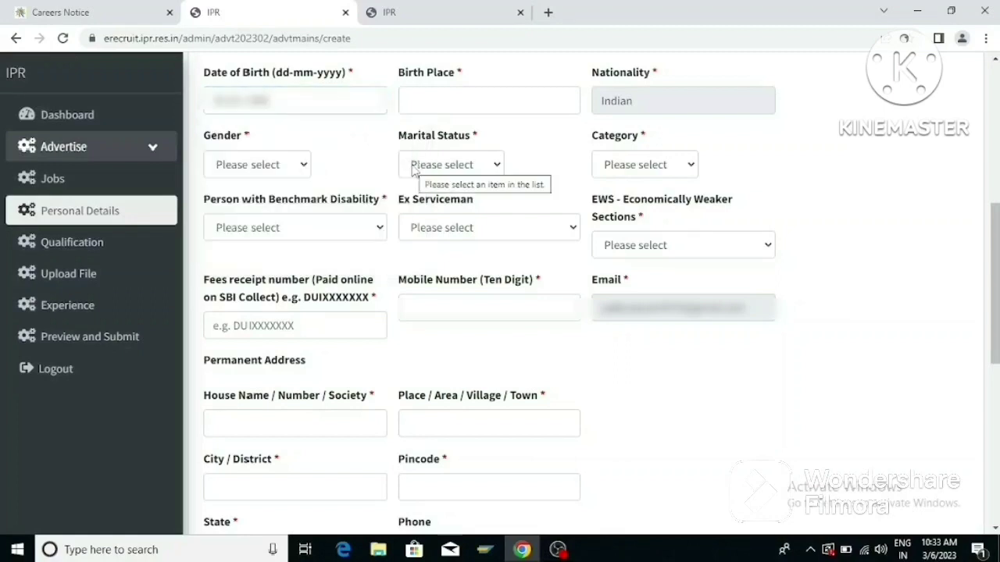
pyautogui.click(428, 104)
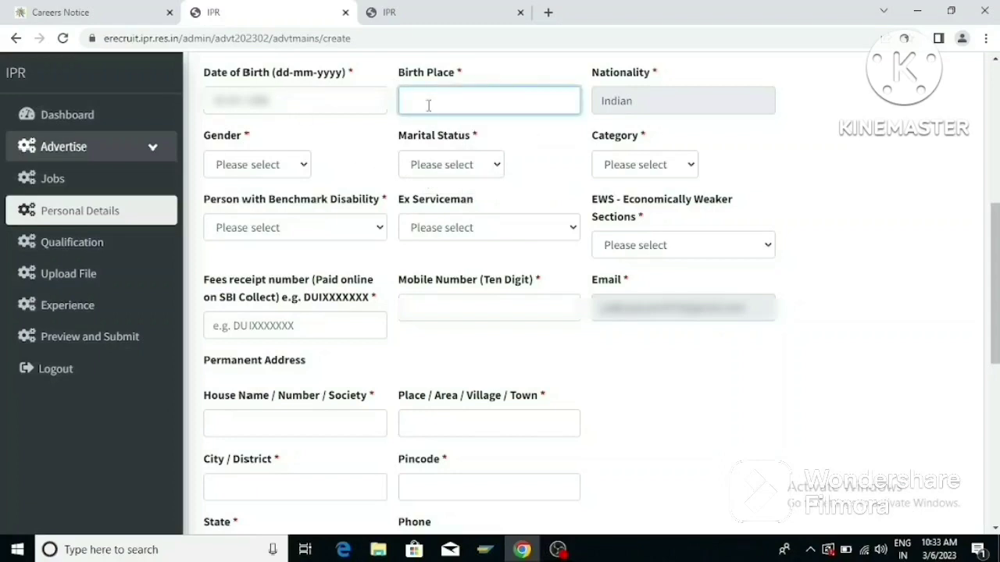
pyautogui.write('INDIA')
# Choose the gender, Marital Status Single and Category OBC(Non-Creamy Layer).
pyautogui.click(303, 165)
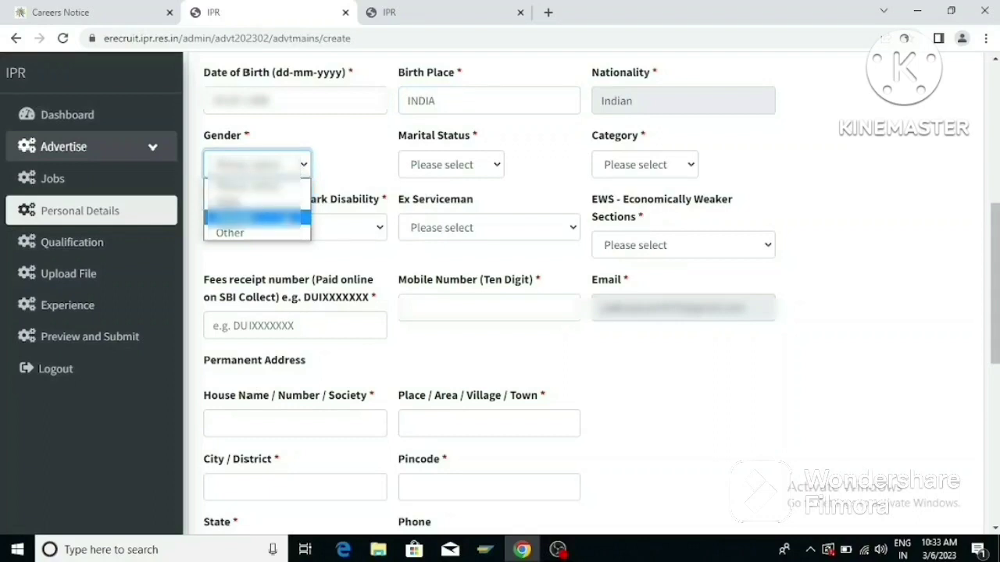
pyautogui.click(290, 217)
pyautogui.click(492, 165)
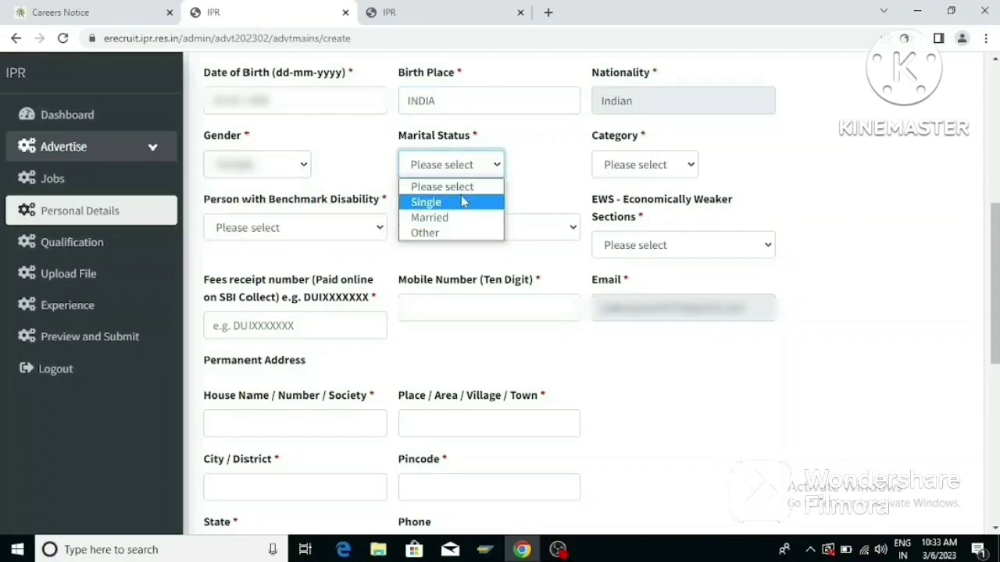
pyautogui.click(460, 201)
pyautogui.click(687, 164)
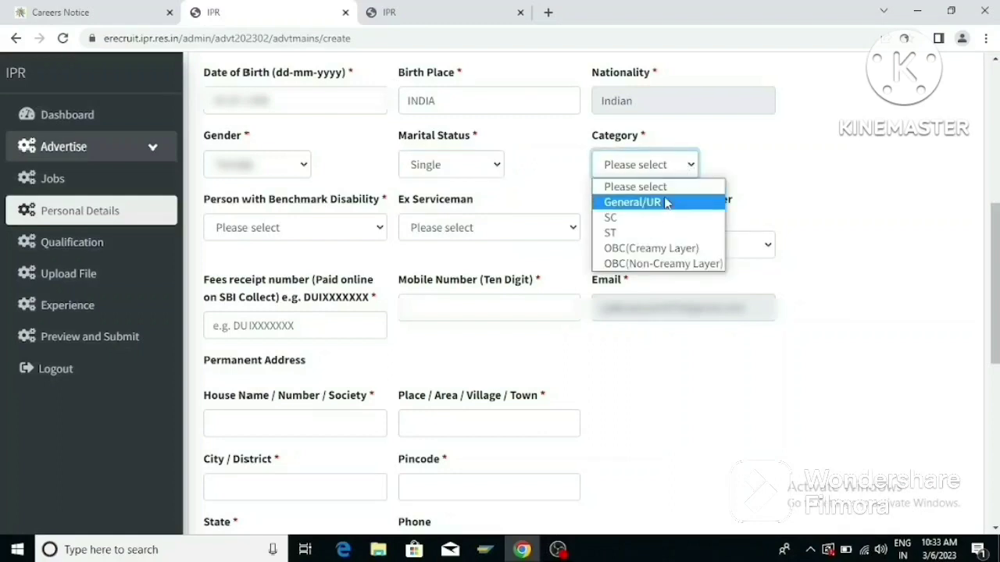
pyautogui.click(671, 266)
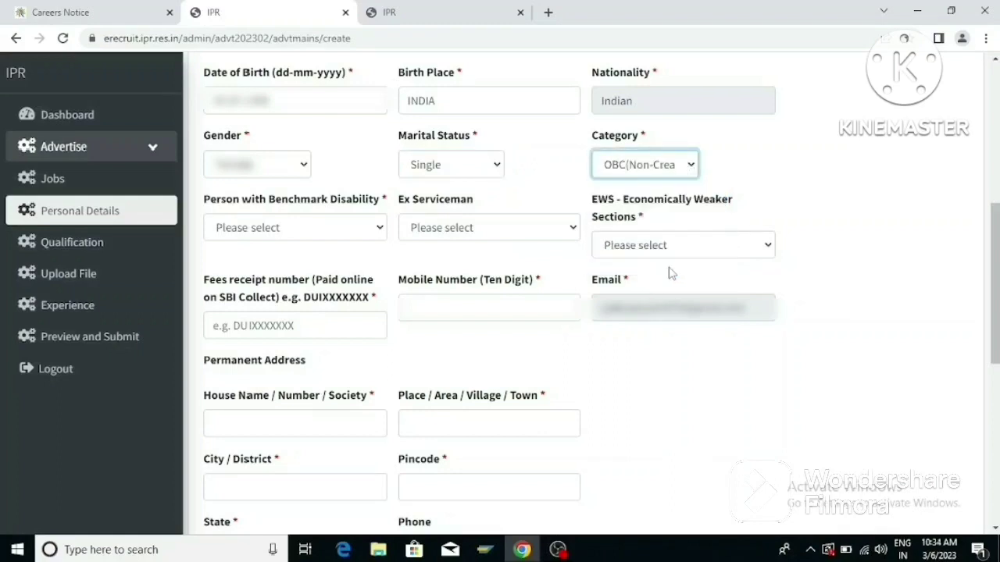
# Answer No for Benchmark Disability, Ex Serviceman and EWS.
pyautogui.click(380, 228)
pyautogui.click(348, 281)
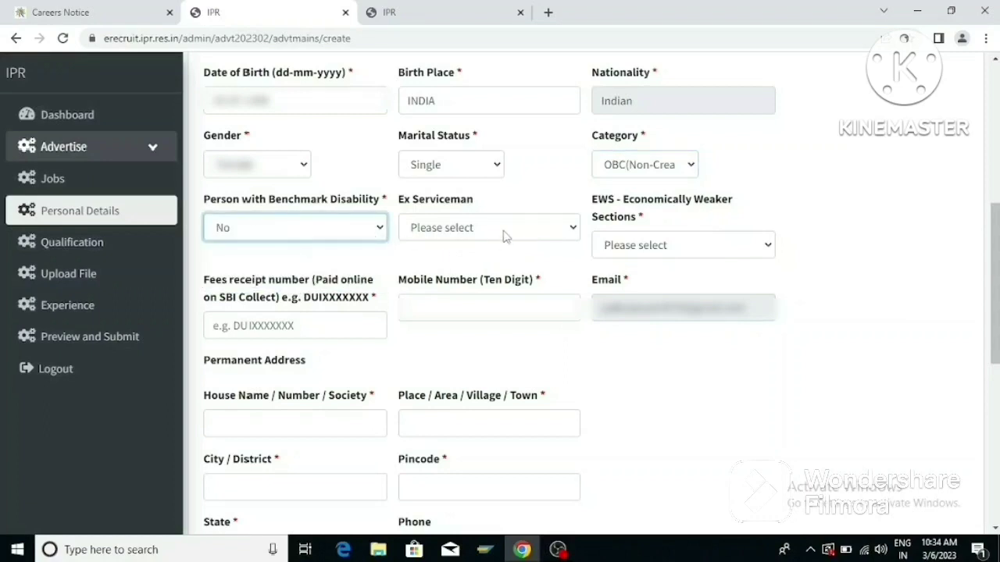
pyautogui.click(548, 228)
pyautogui.click(489, 281)
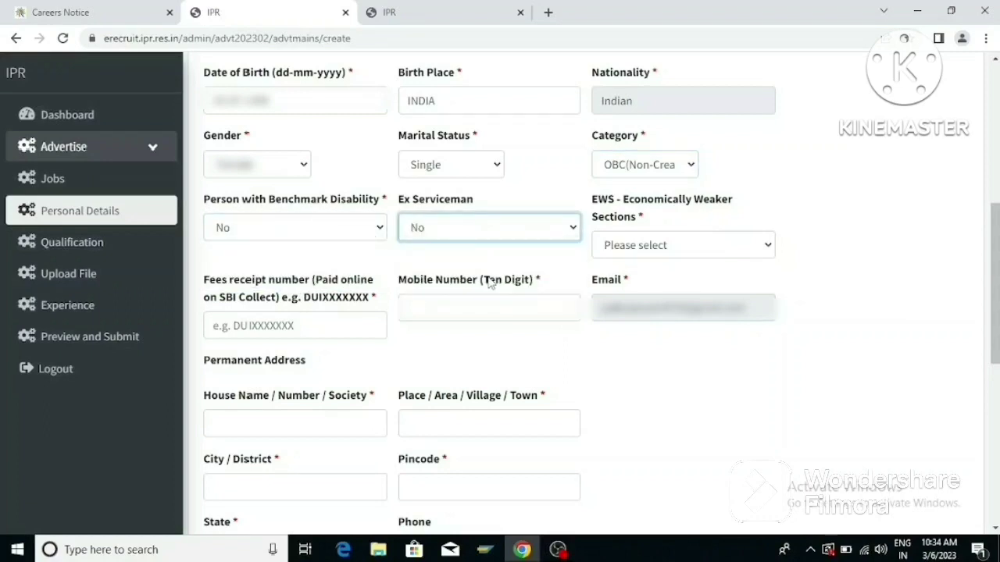
pyautogui.click(730, 244)
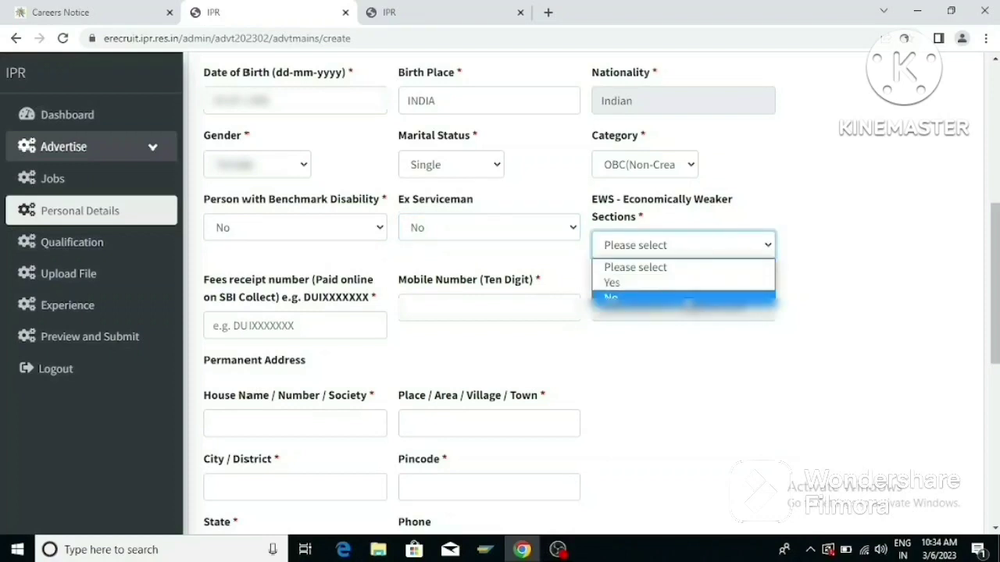
pyautogui.click(688, 300)
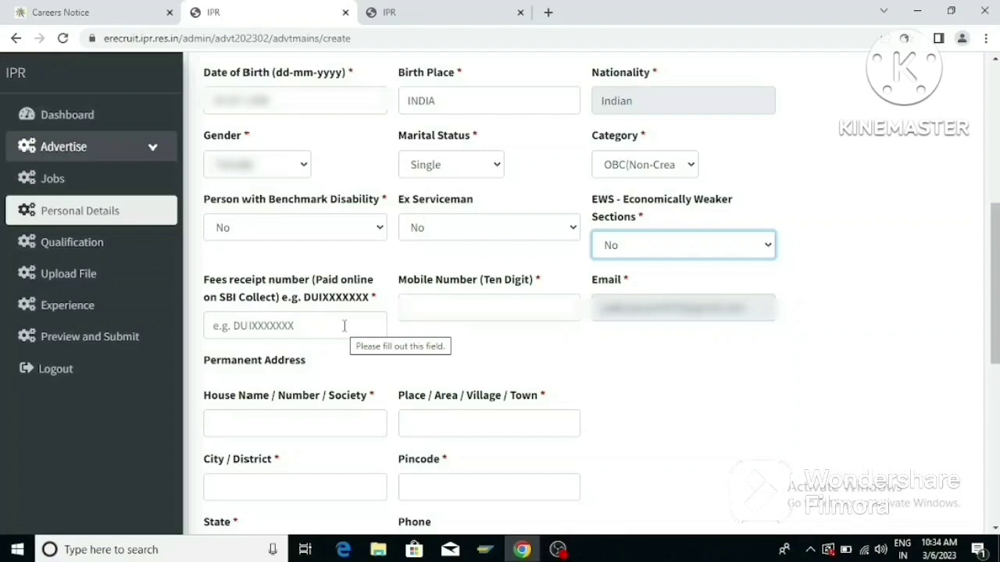
# Enter the mobile number, set permanent address state UTTAR PRADESH, and mark correspondence address as same.
pyautogui.click(471, 308)
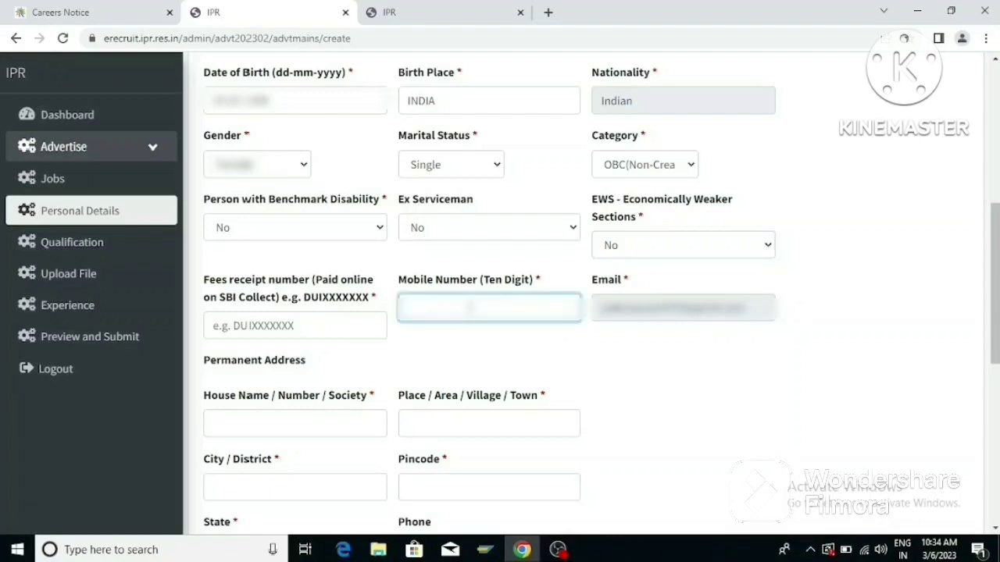
pyautogui.write('9876543210')
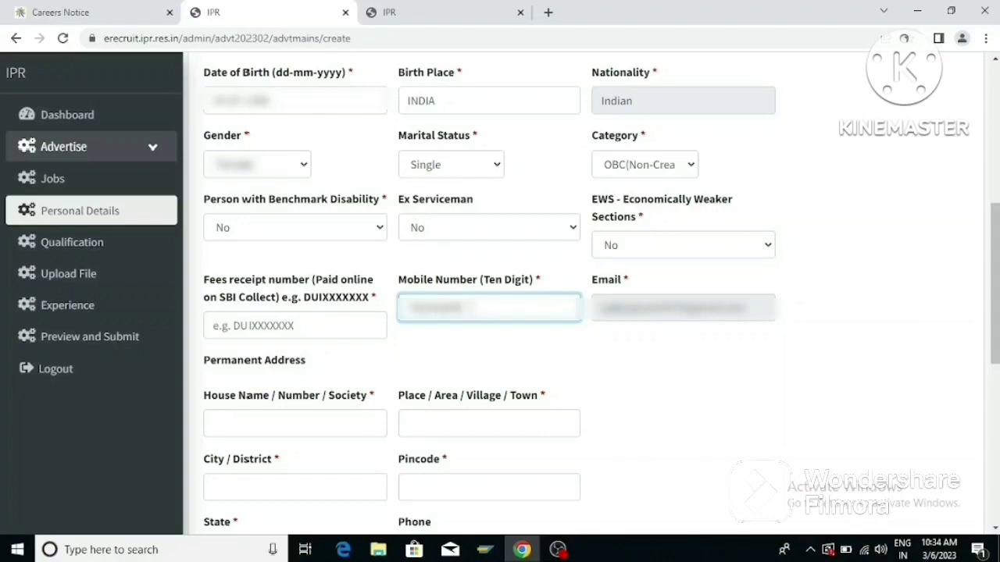
pyautogui.write('0')
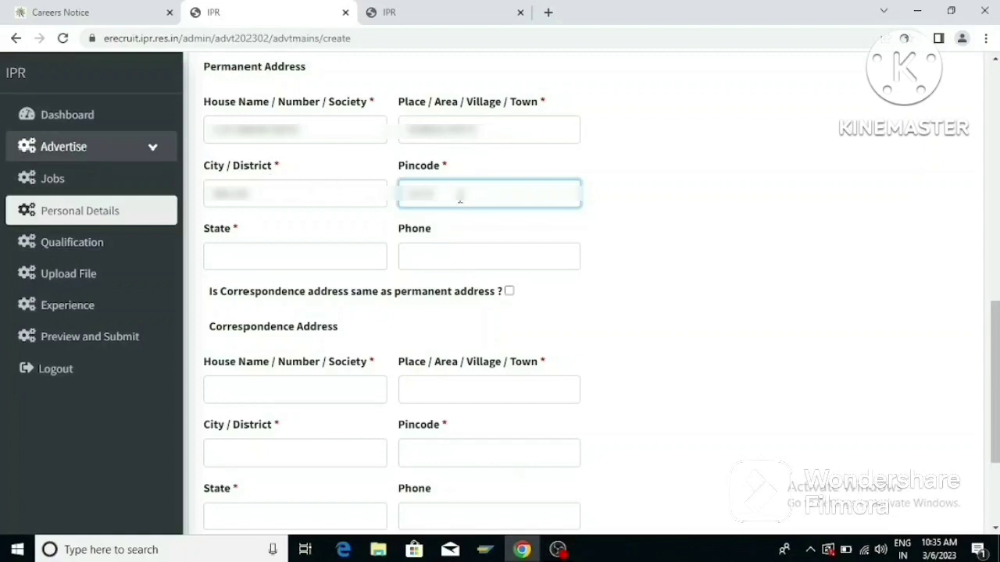
pyautogui.click(229, 258)
pyautogui.write('U')
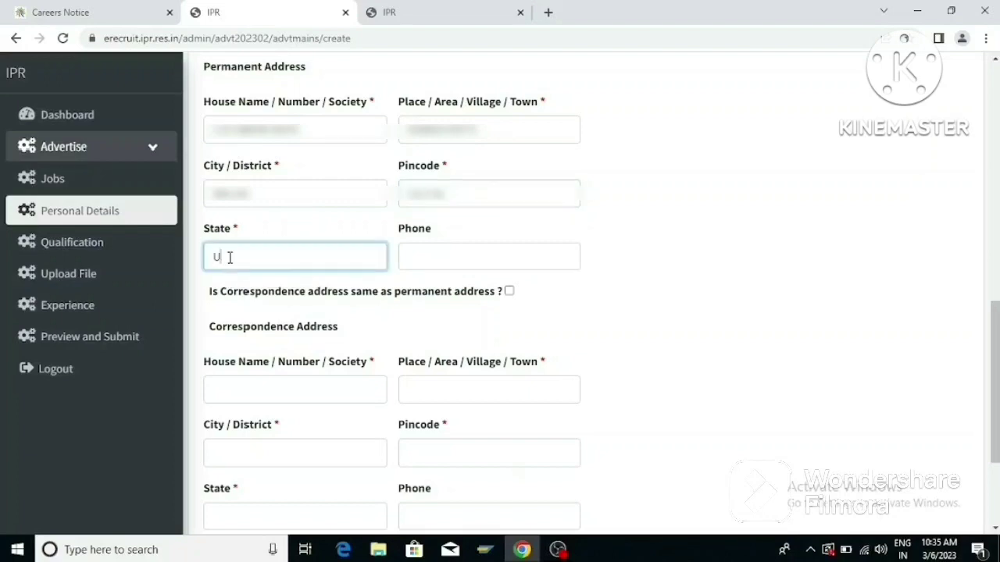
pyautogui.write('TTAR PRADESH')
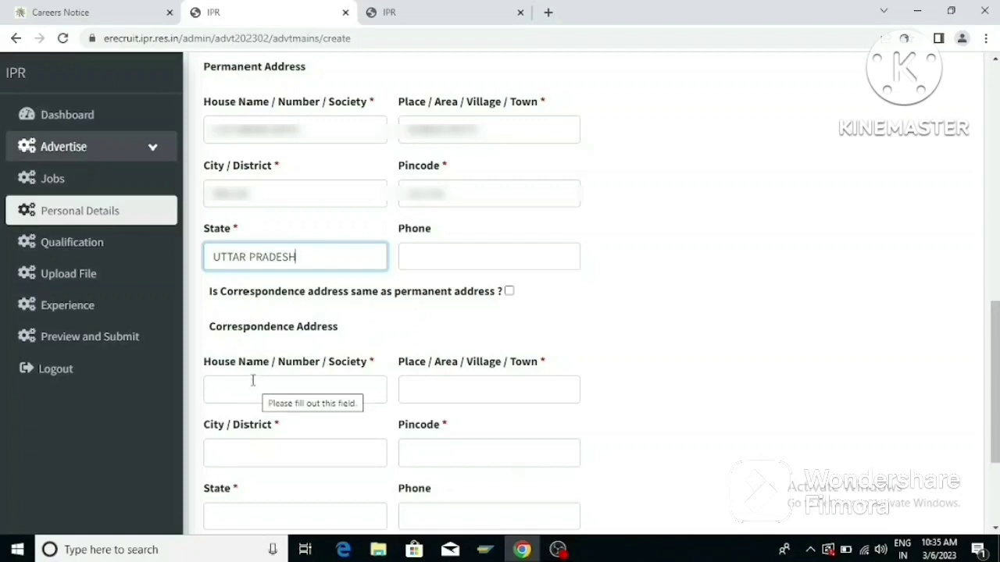
pyautogui.click(509, 292)
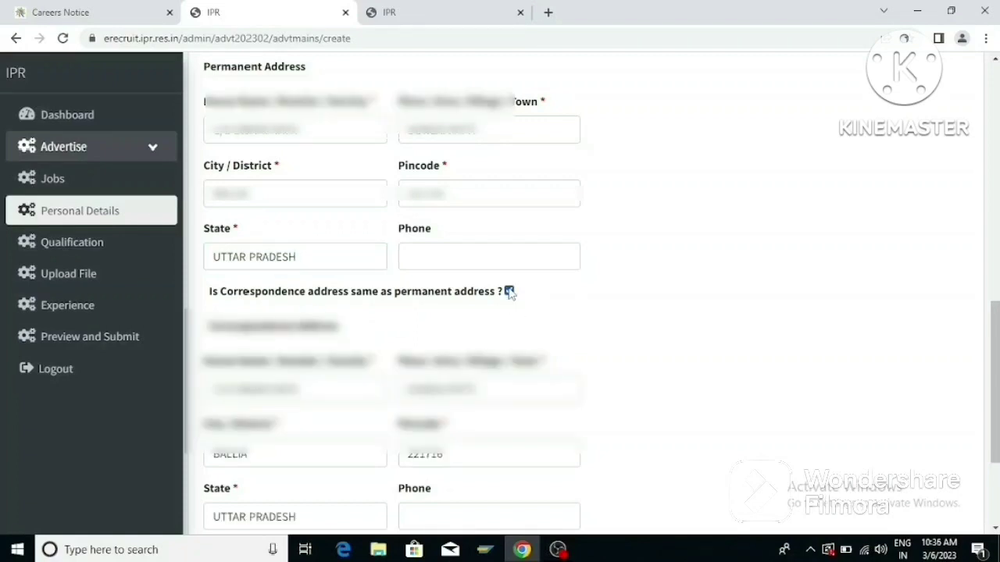
pyautogui.scroll(-3, 509, 291)
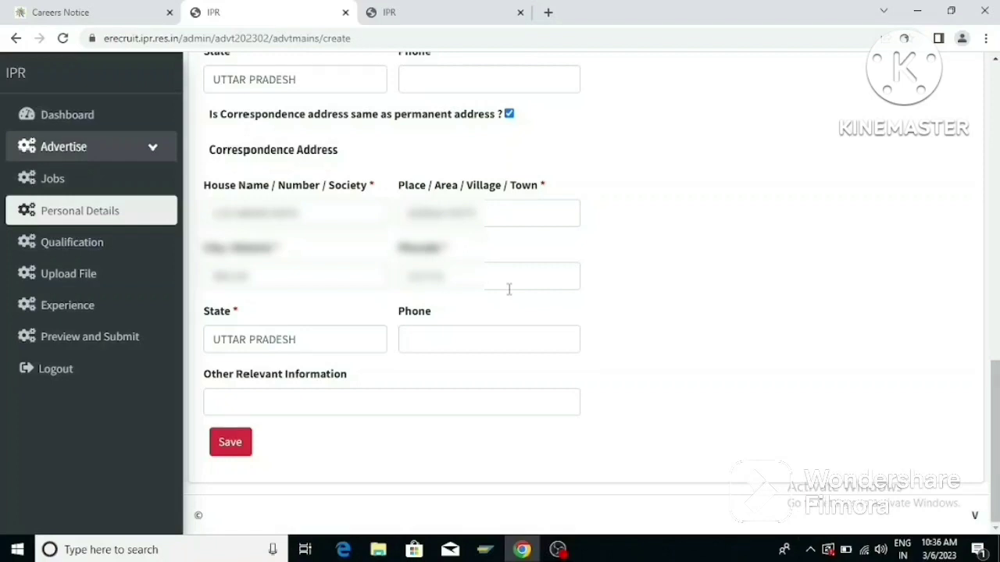
# Save the personal details for post 103 Scientific Assistant-B and open a blank Add Qualification form.
pyautogui.click(236, 447)
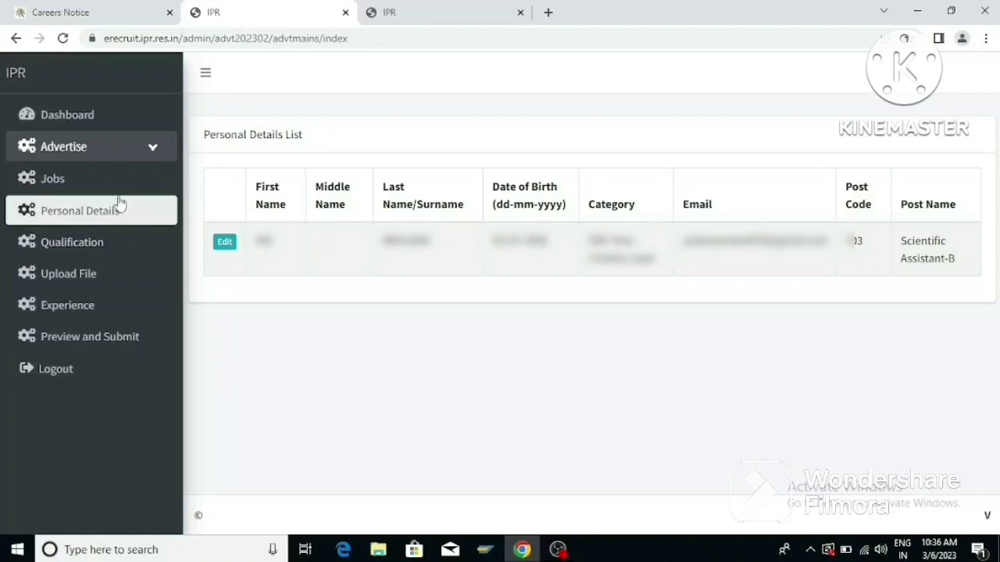
pyautogui.click(94, 244)
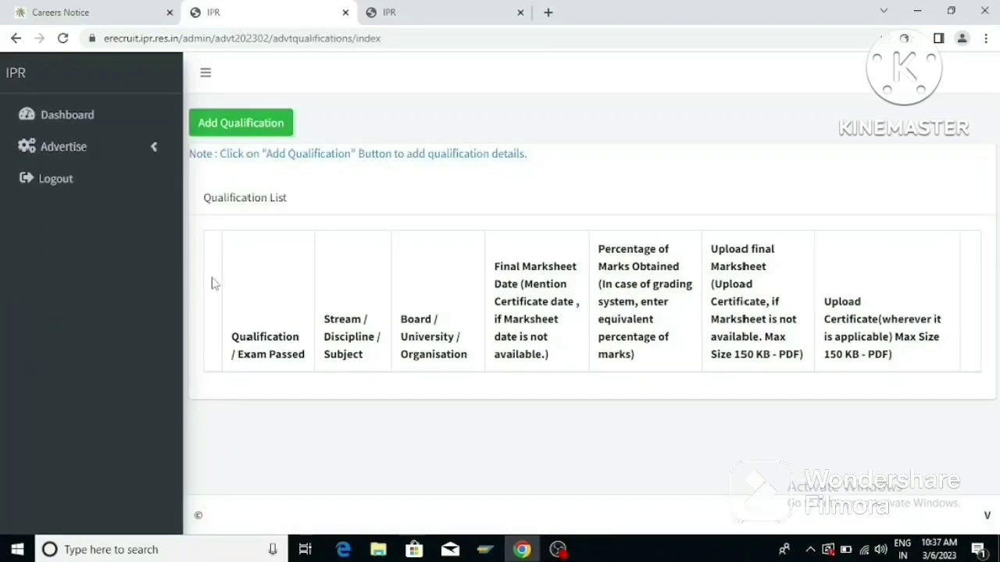
pyautogui.click(230, 130)
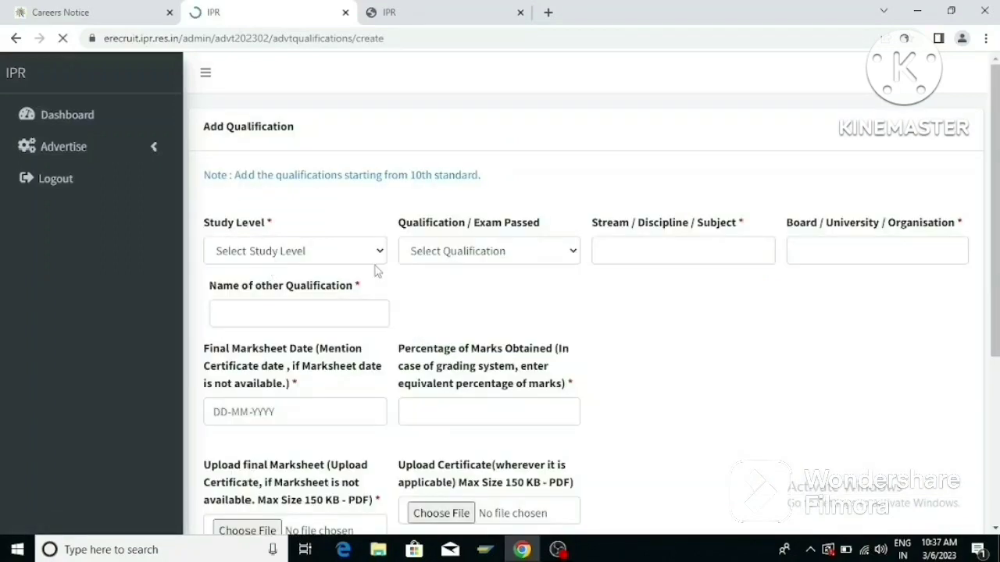
# Choose Diploma as the study level and DIPLOMA as the qualification.
pyautogui.click(375, 256)
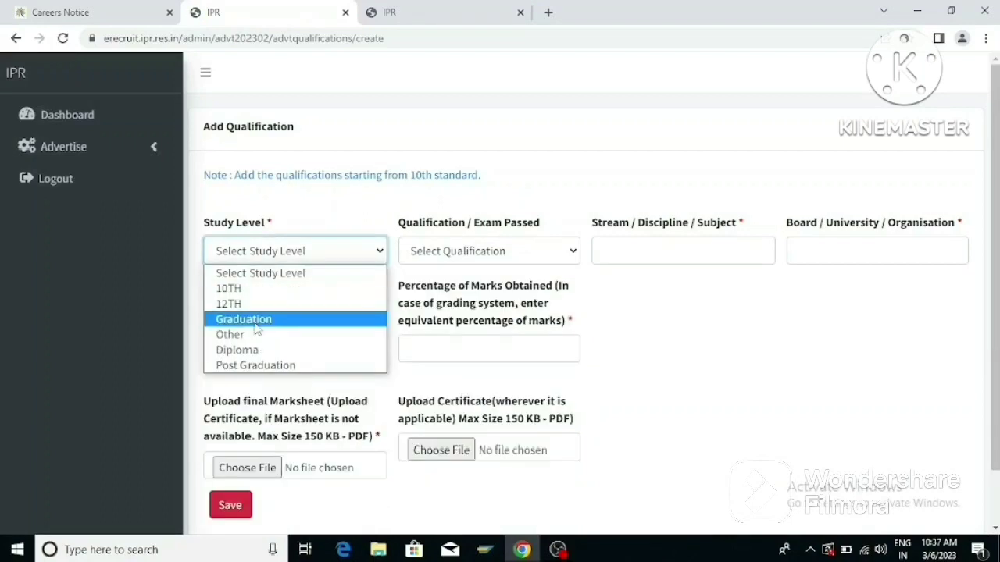
pyautogui.click(238, 350)
pyautogui.click(572, 252)
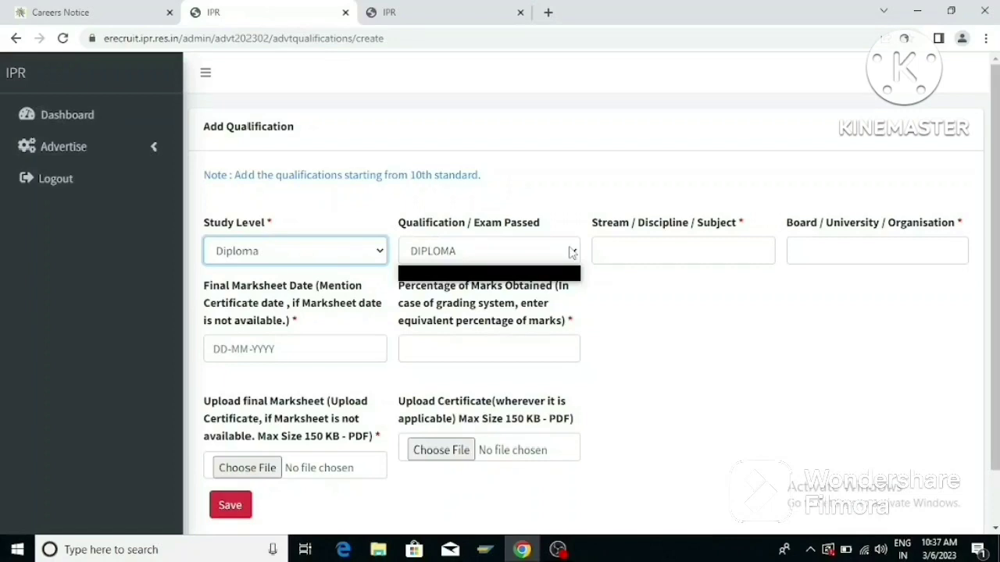
pyautogui.click(540, 273)
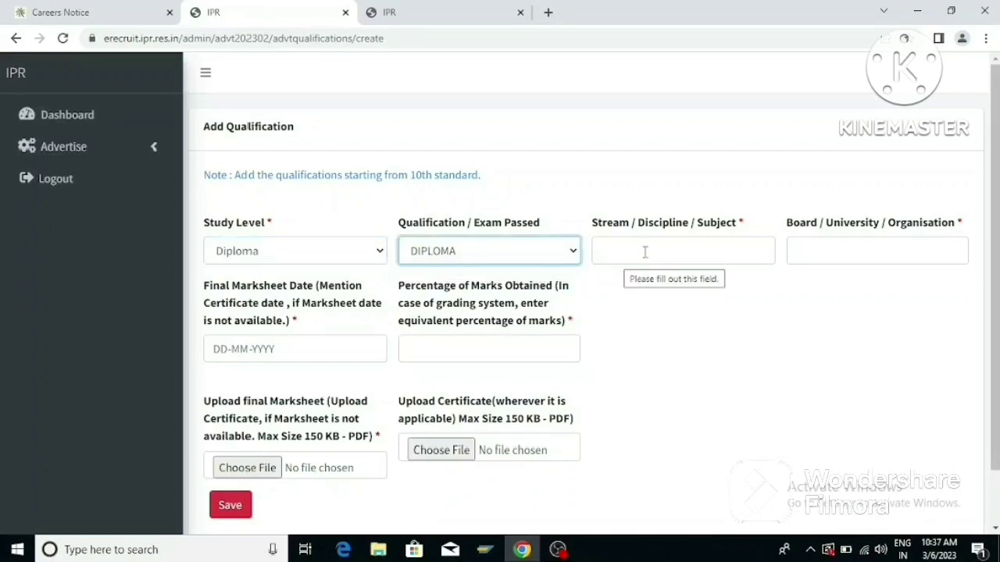
# Enter ELECTRICAL ENGINEERING as the stream and BTEUP as the board.
pyautogui.click(645, 252)
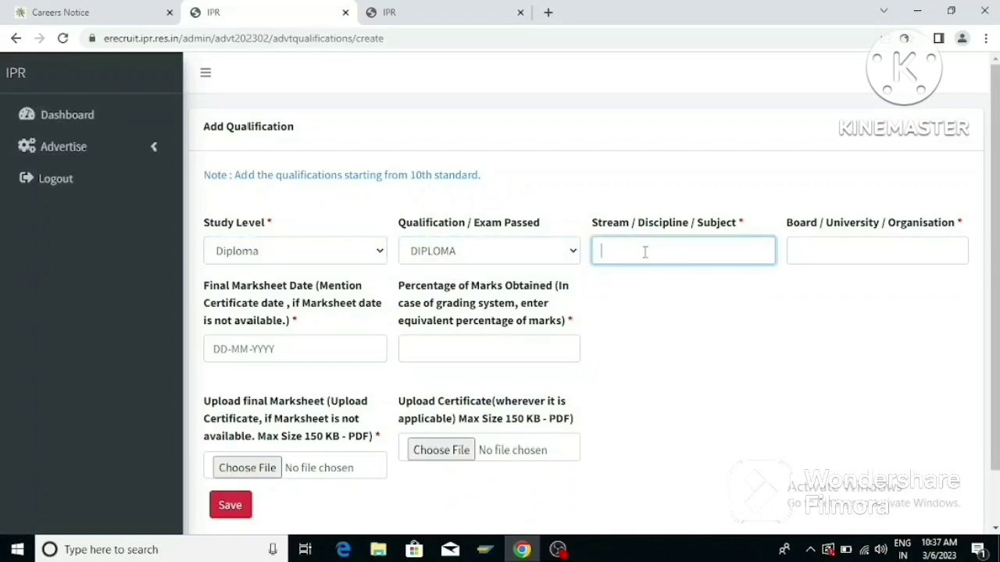
pyautogui.write('ELECTRICAL ENGINEERING')
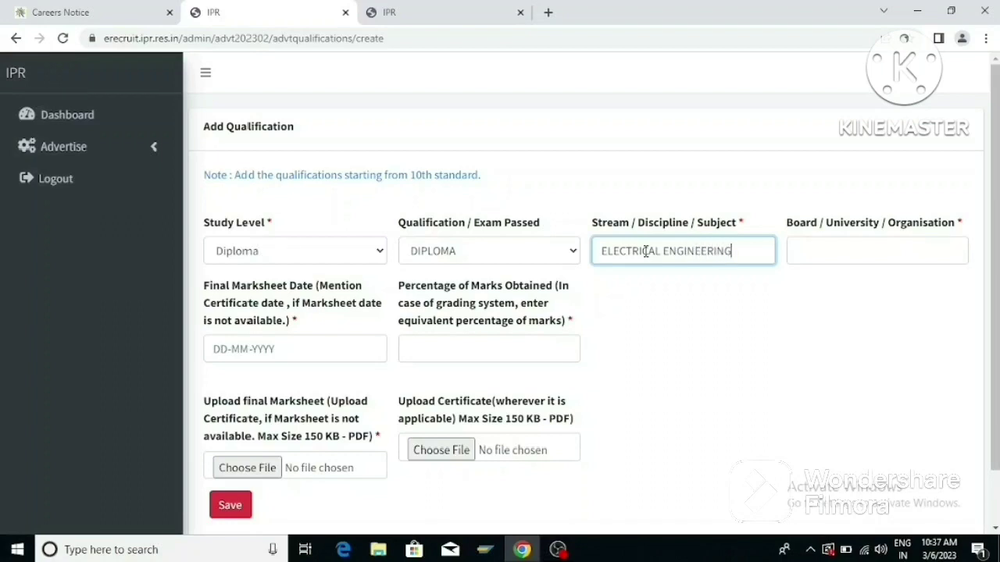
pyautogui.click(803, 251)
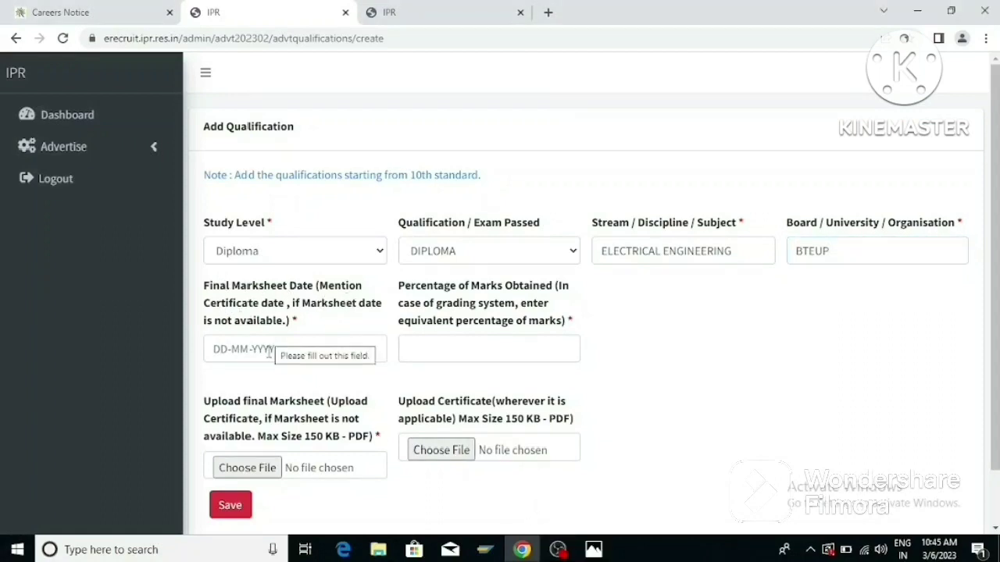
# Set the marksheet date to 04-10-2019 and percentage 75.14, and attach the final marksheet file.
pyautogui.click(268, 353)
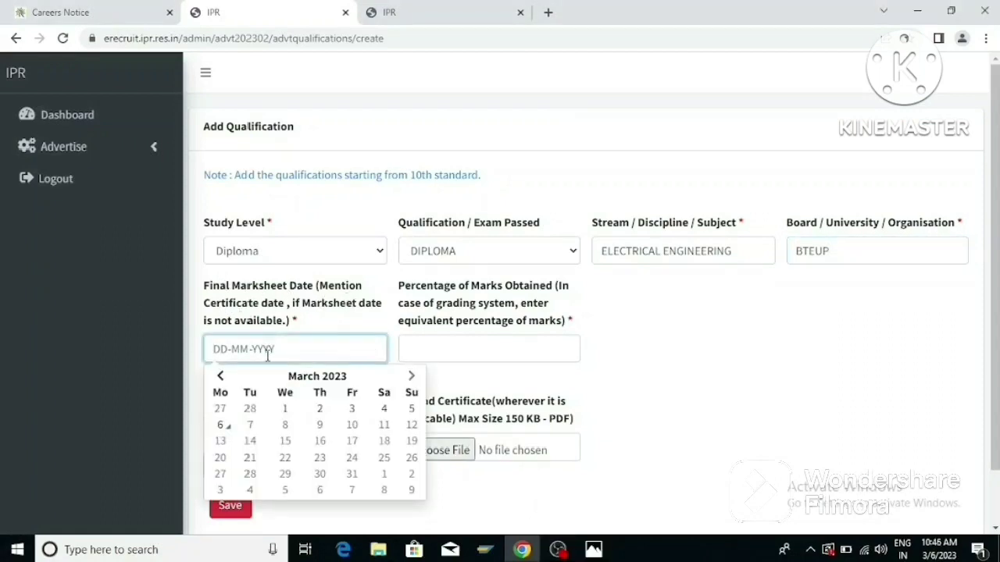
pyautogui.click(324, 377)
pyautogui.click(317, 377)
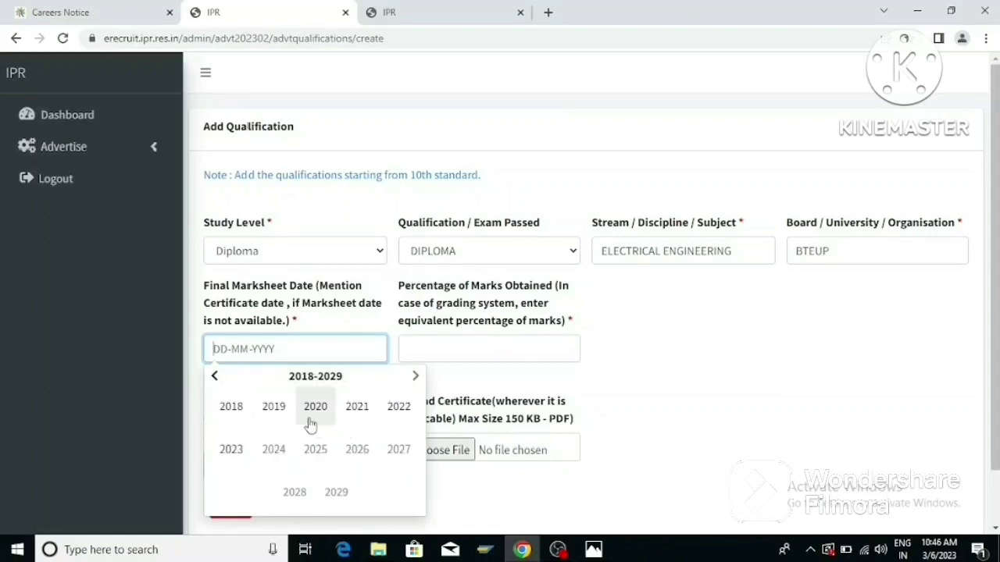
pyautogui.click(274, 410)
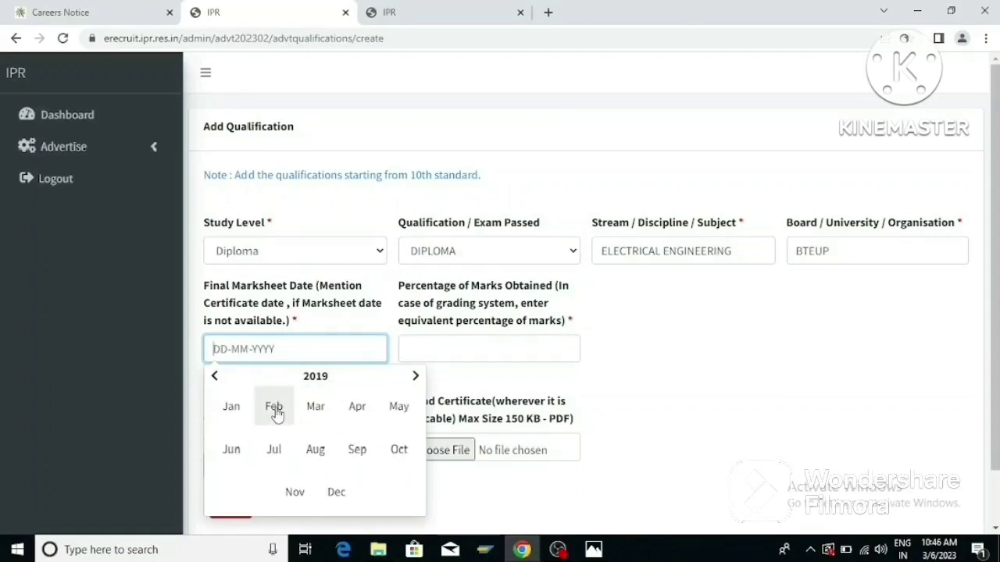
pyautogui.click(396, 455)
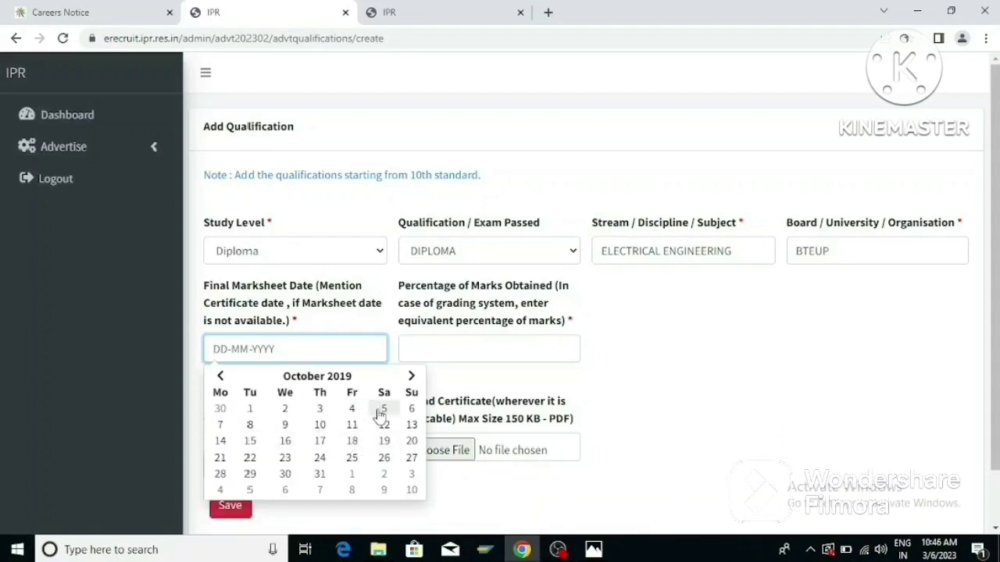
pyautogui.click(356, 411)
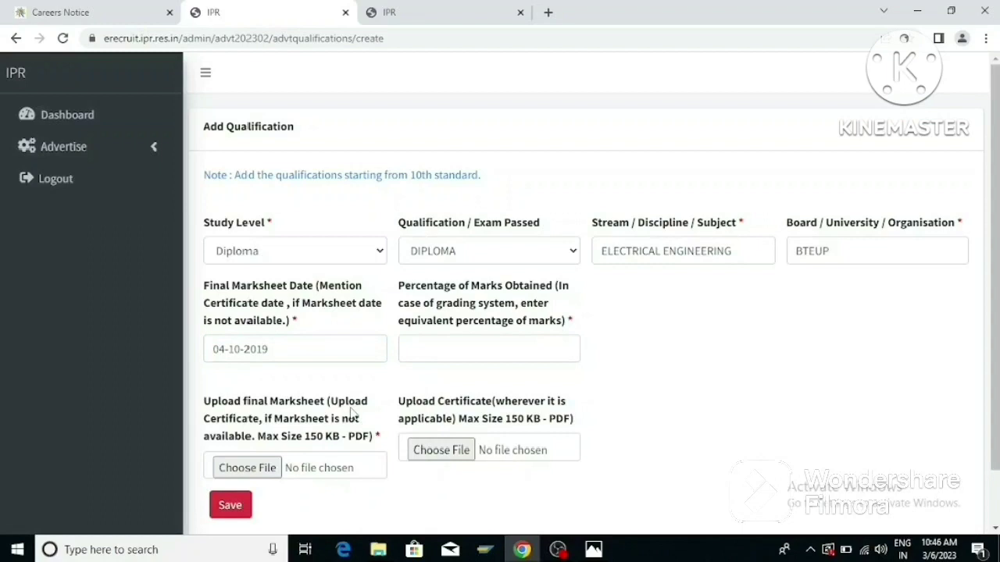
pyautogui.click(425, 349)
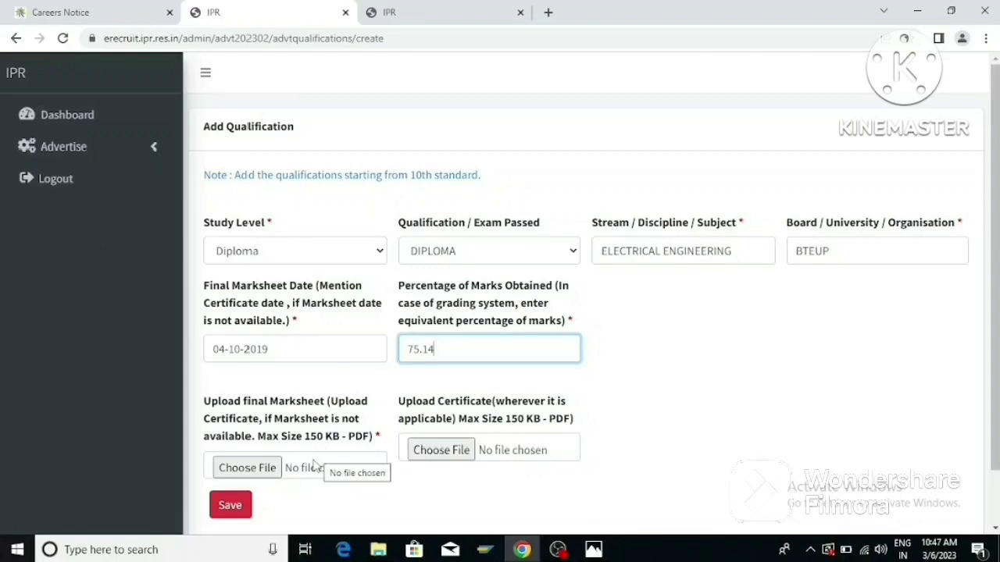
pyautogui.click(264, 470)
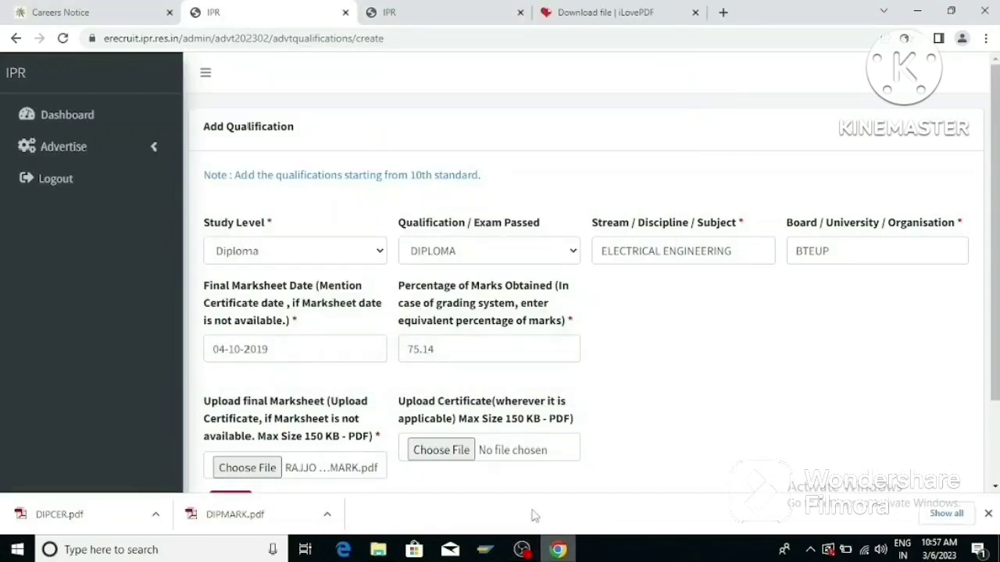
# Attach DIPCER.pdf as the certificate and save the DIPLOMA qualification.
pyautogui.click(450, 459)
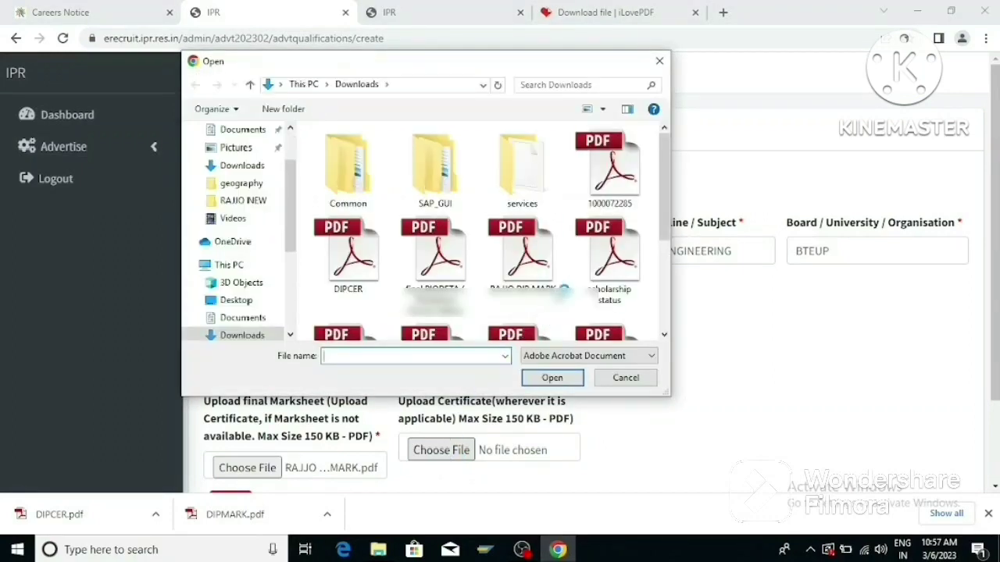
pyautogui.click(369, 262)
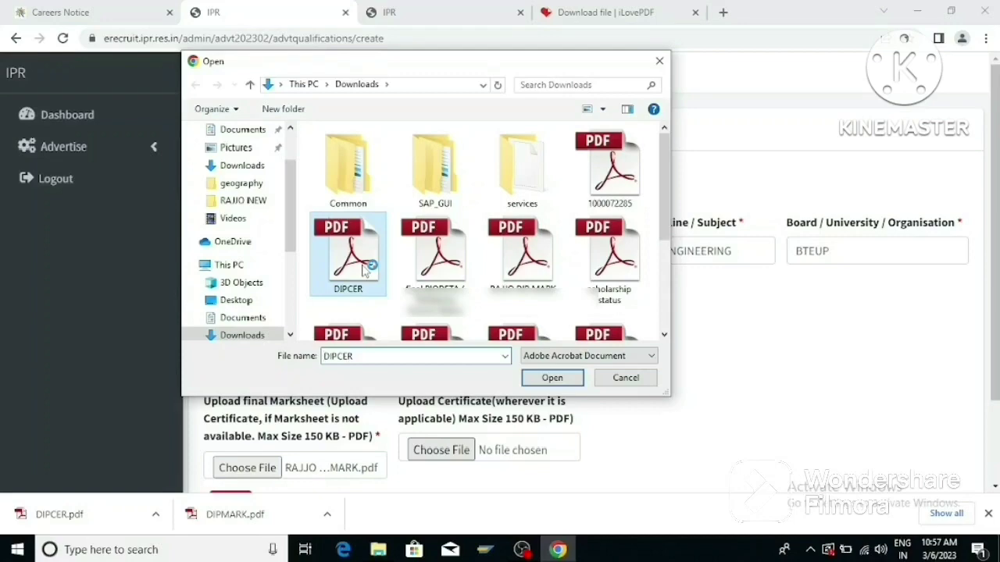
pyautogui.click(551, 377)
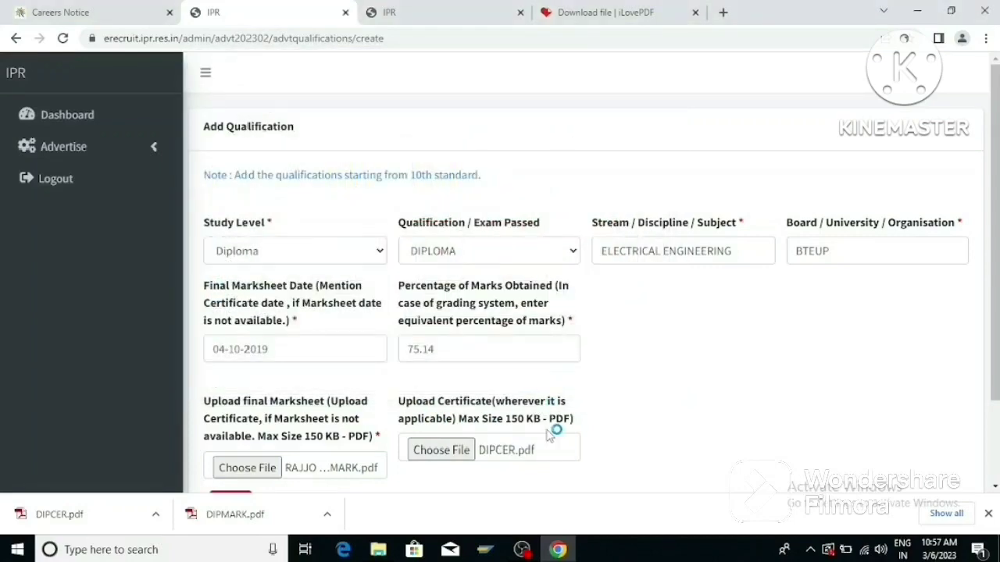
pyautogui.scroll(-3, 522, 471)
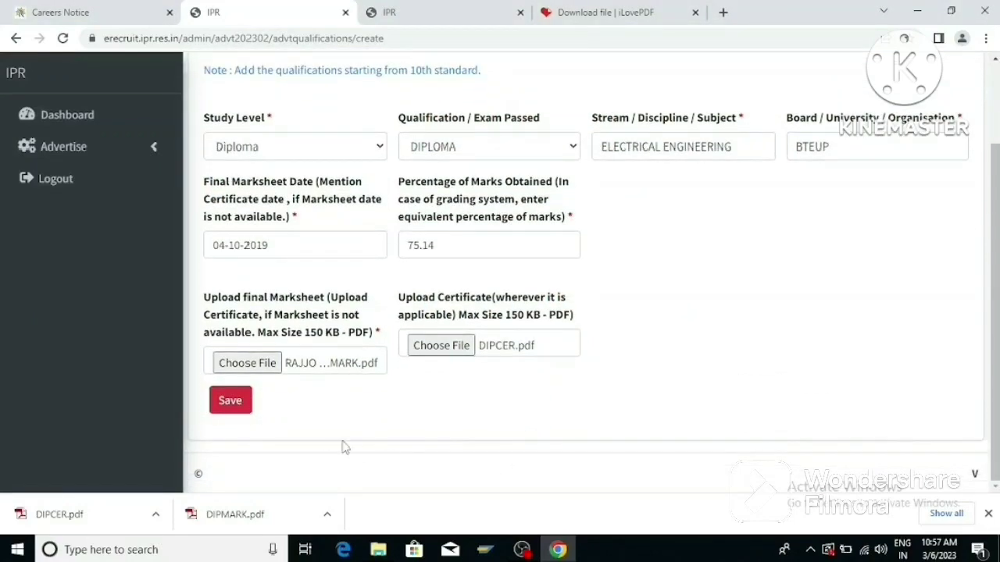
pyautogui.click(233, 403)
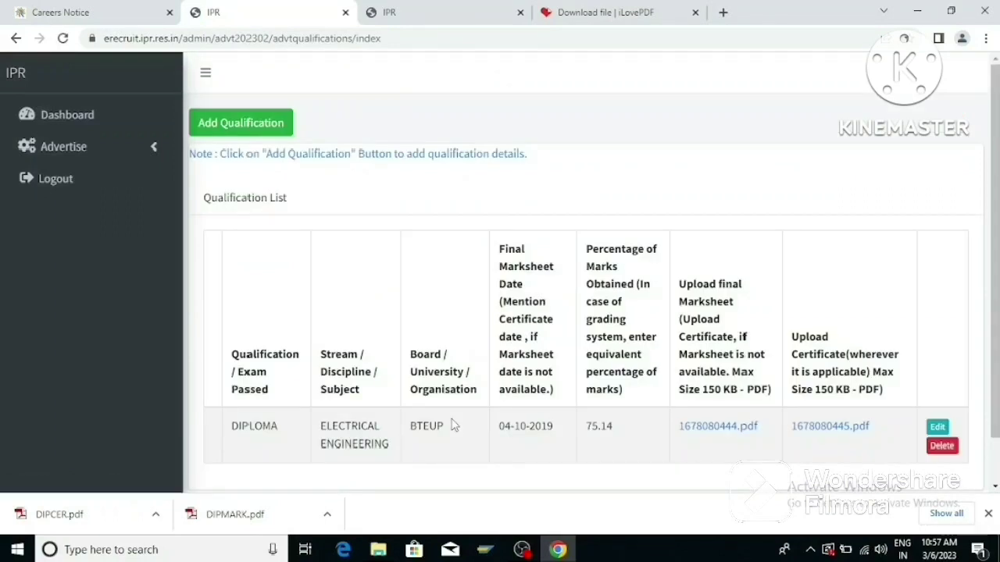
# Dismiss the downloads bar, go to Upload File under Advertise, and start a new upload.
pyautogui.scroll(-1, 462, 414)
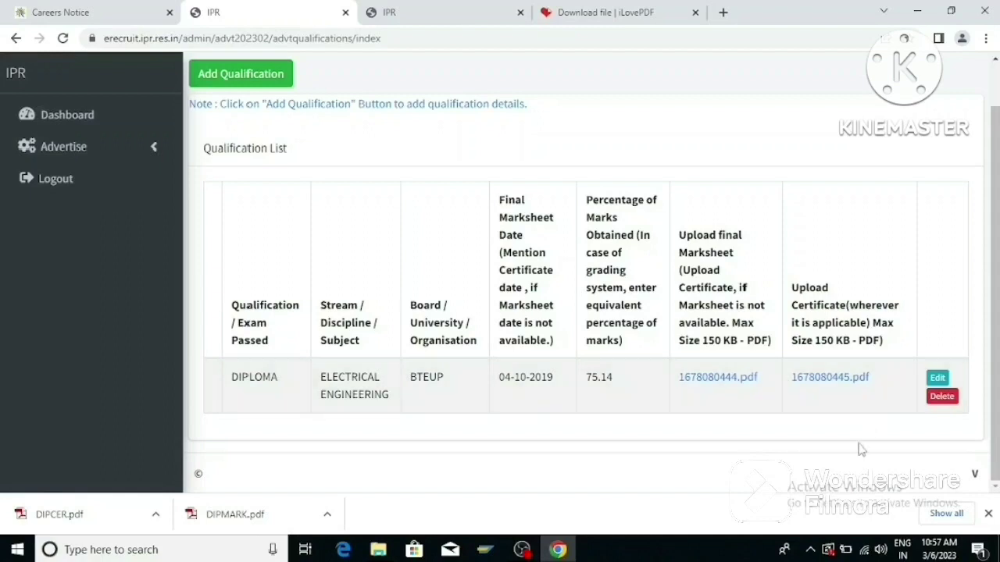
pyautogui.click(988, 513)
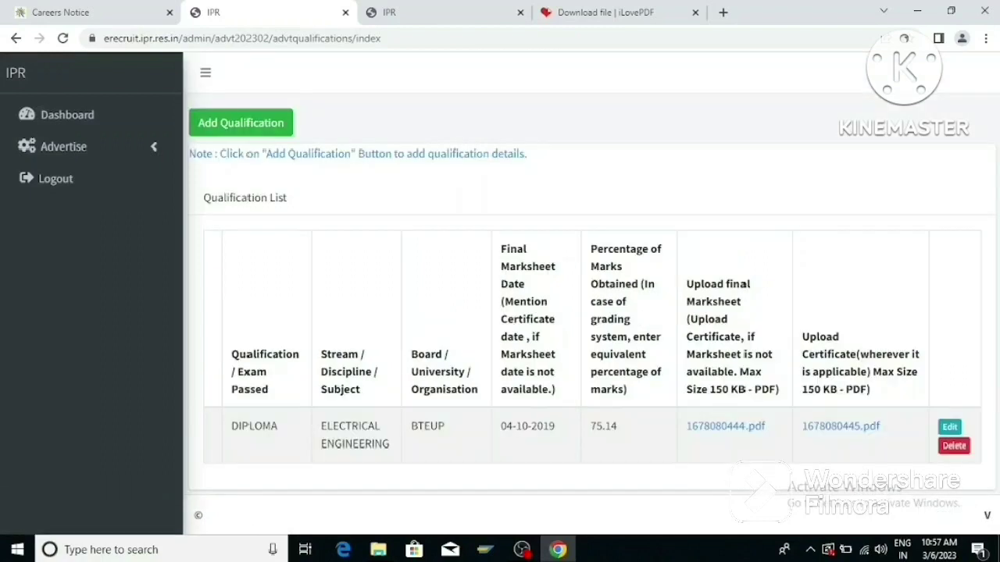
pyautogui.click(160, 148)
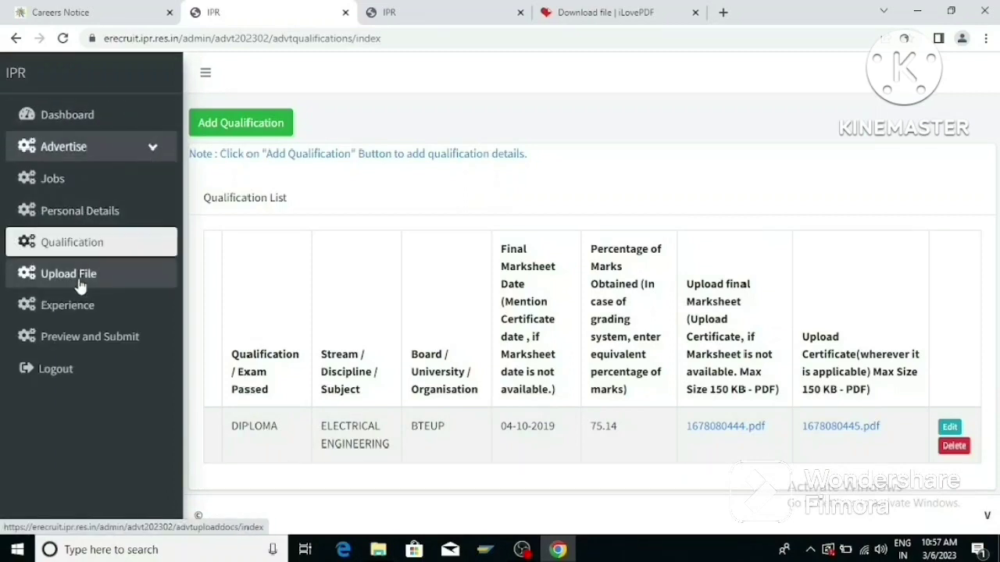
pyautogui.click(81, 286)
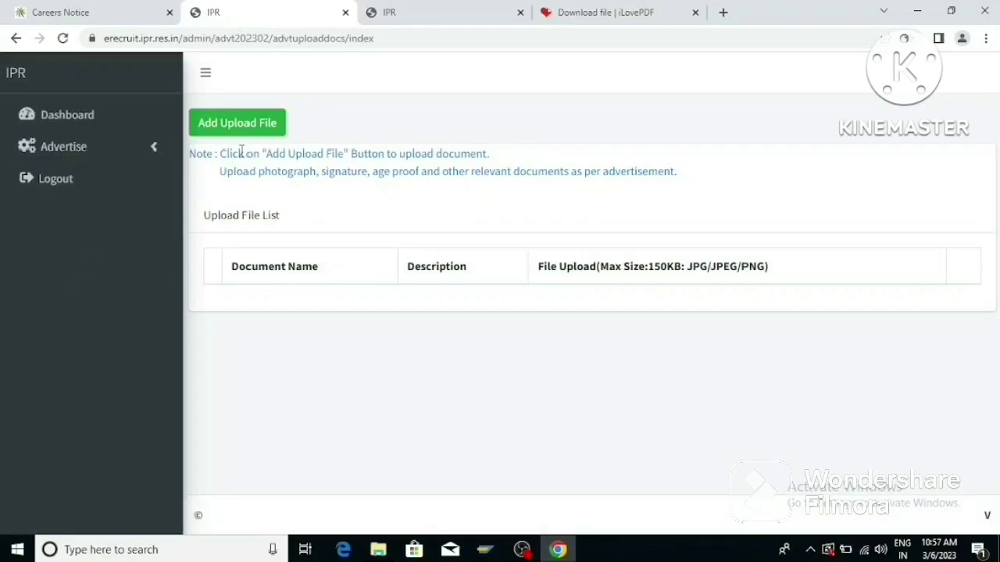
pyautogui.click(243, 131)
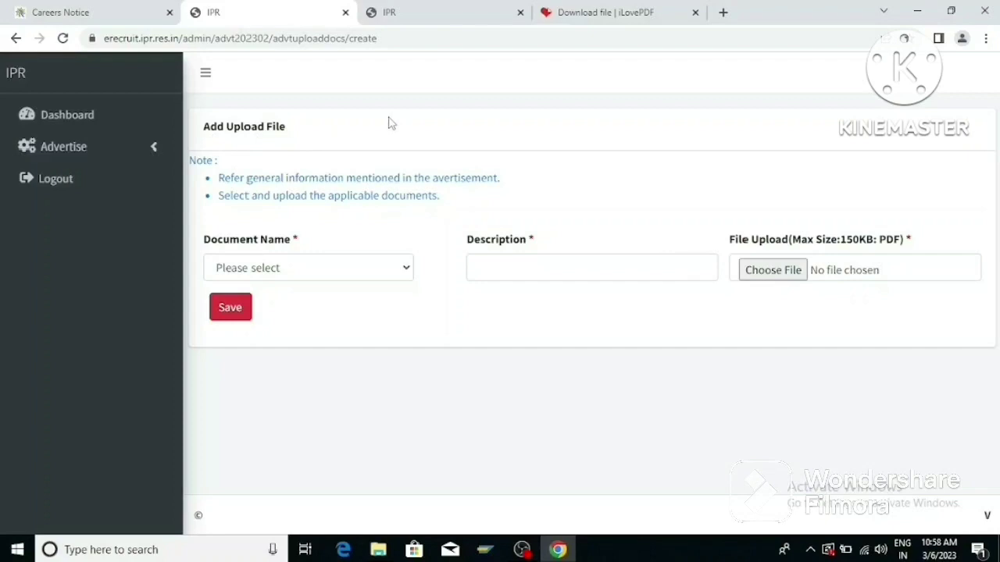
# Upload the passport-size photo as the Photograph document and save it.
pyautogui.click(266, 268)
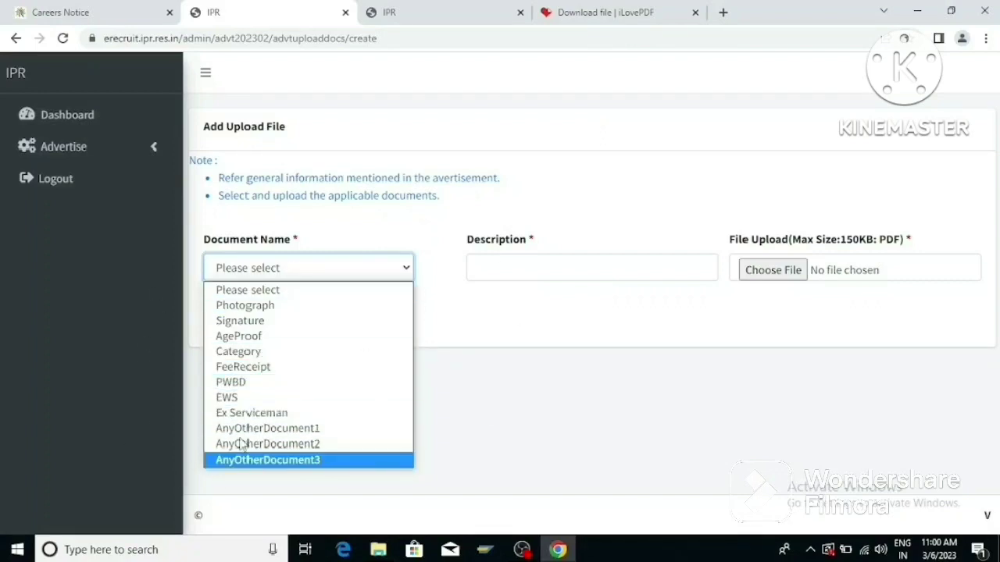
pyautogui.click(262, 307)
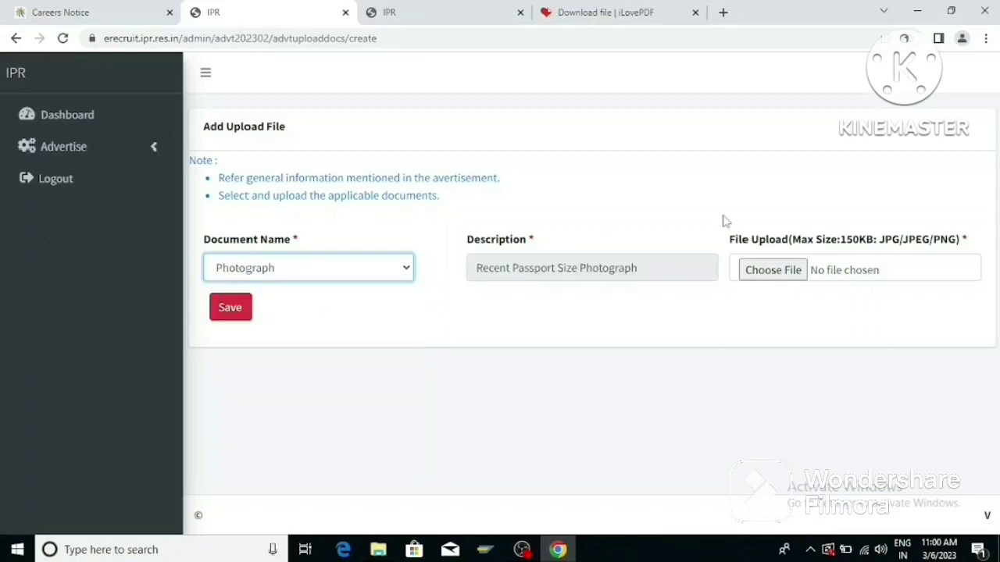
pyautogui.click(775, 271)
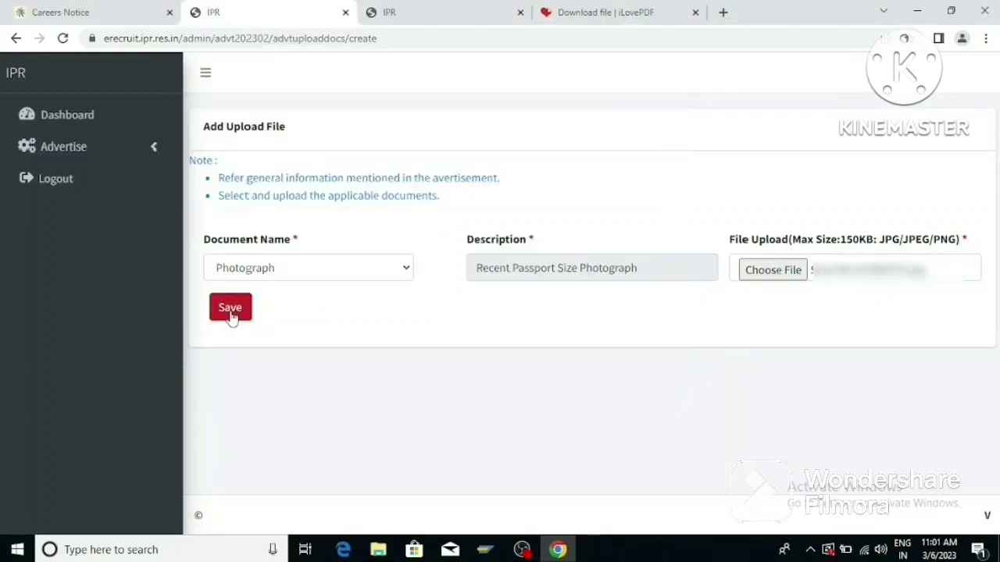
pyautogui.click(230, 312)
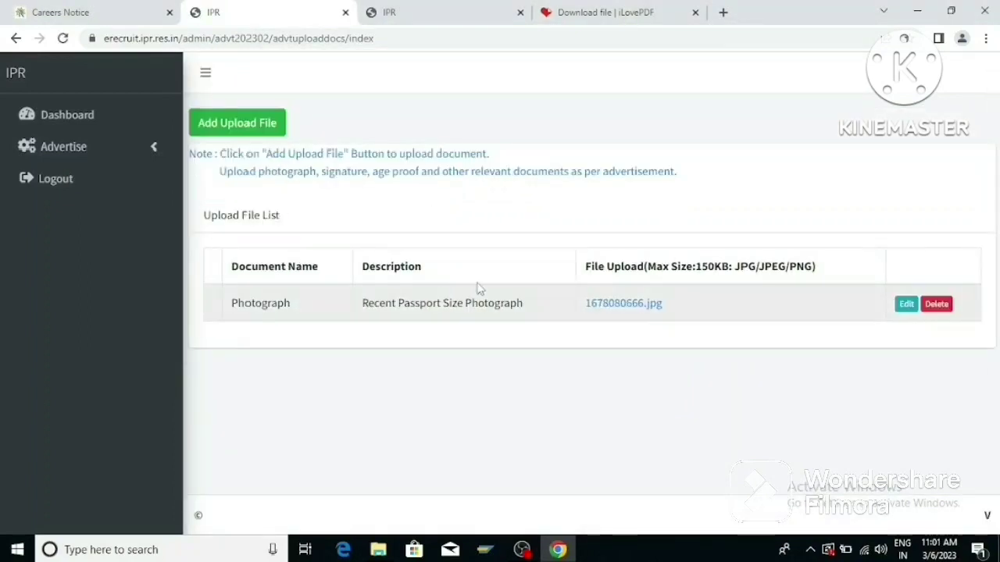
# Upload 'above 20 kb.jpg' as the Signature document and save it.
pyautogui.click(249, 131)
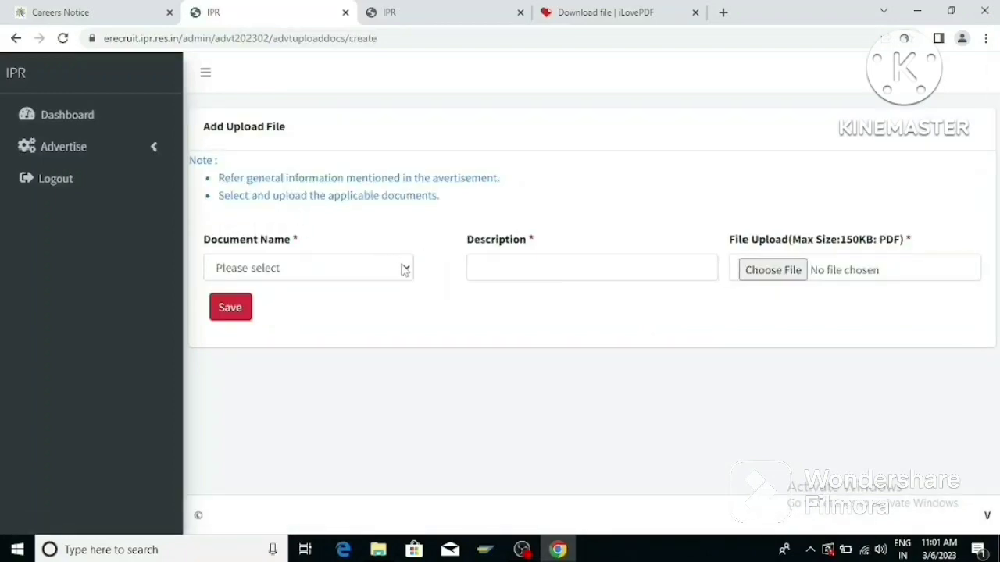
pyautogui.click(404, 267)
pyautogui.click(265, 321)
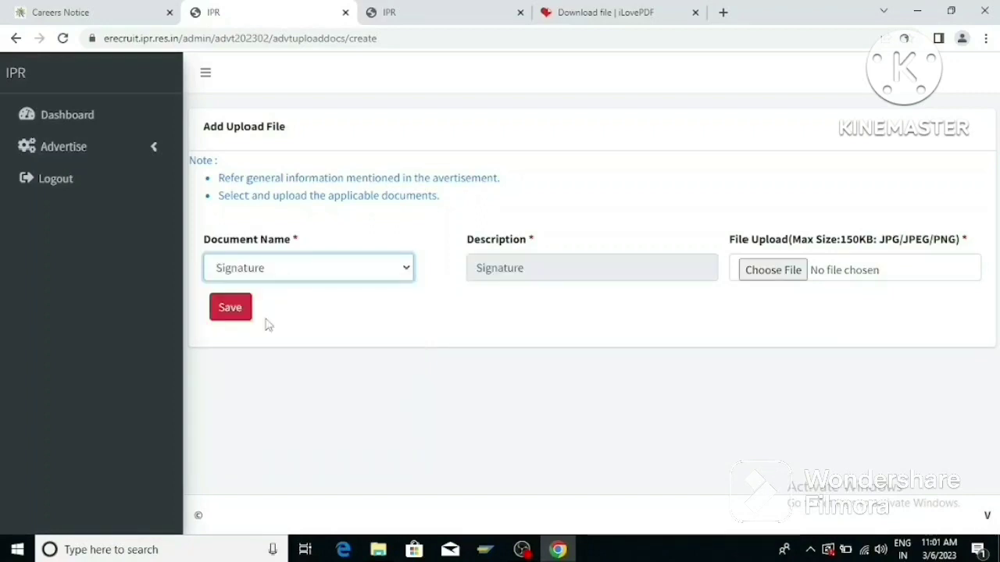
pyautogui.click(790, 270)
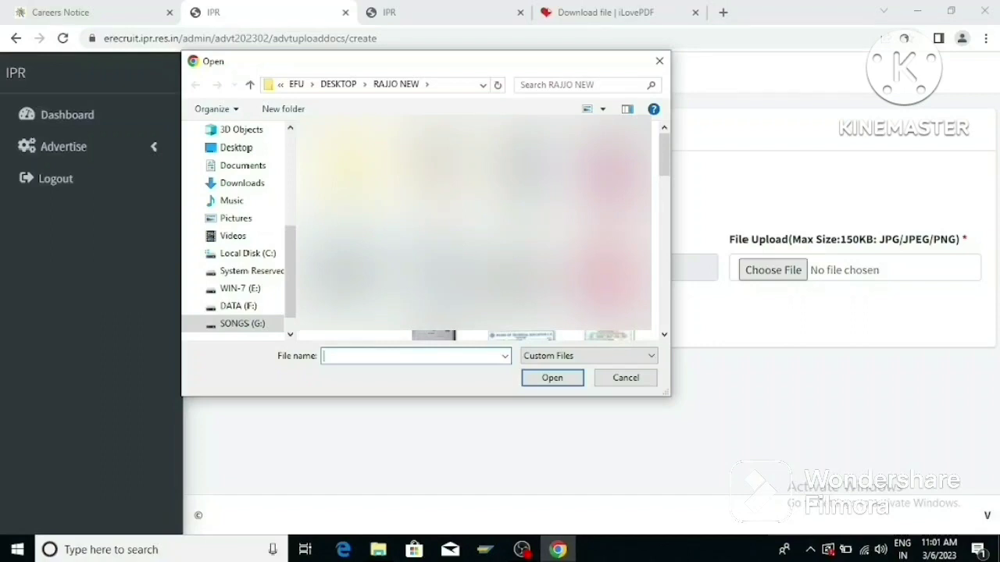
pyautogui.doubleClick(531, 280)
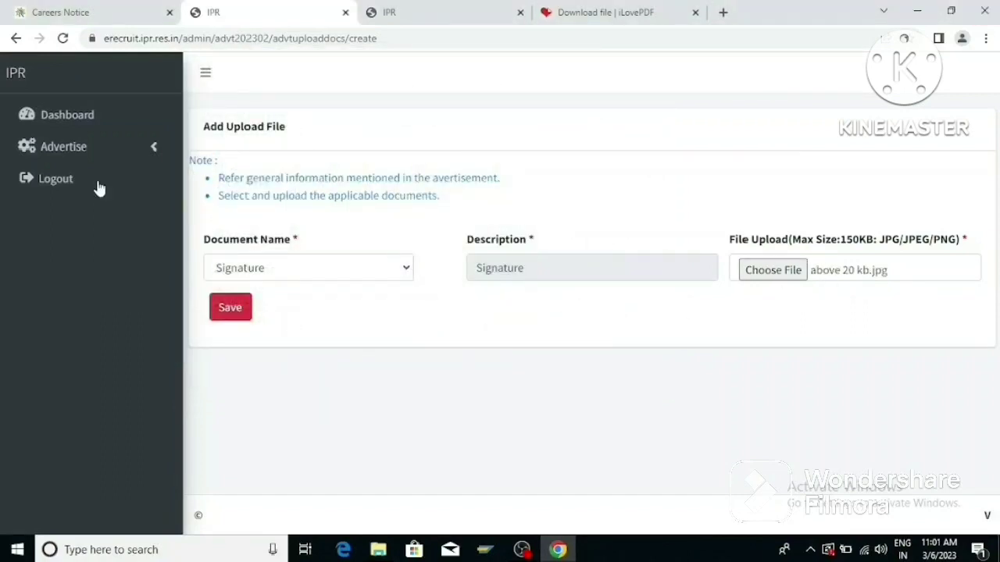
pyautogui.click(231, 307)
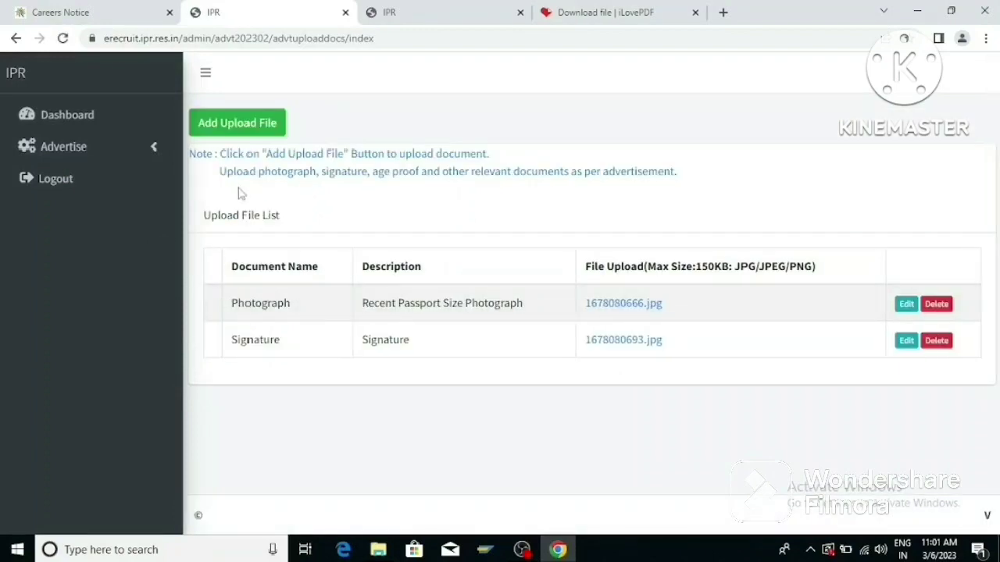
pyautogui.click(233, 130)
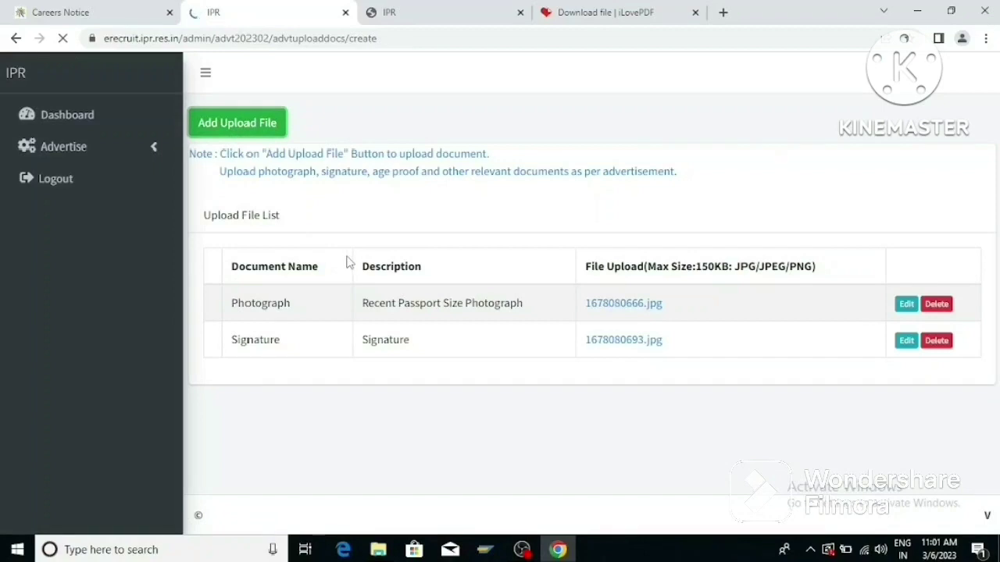
# Upload the age proof PDF as the AgeProof document and save it.
pyautogui.click(317, 272)
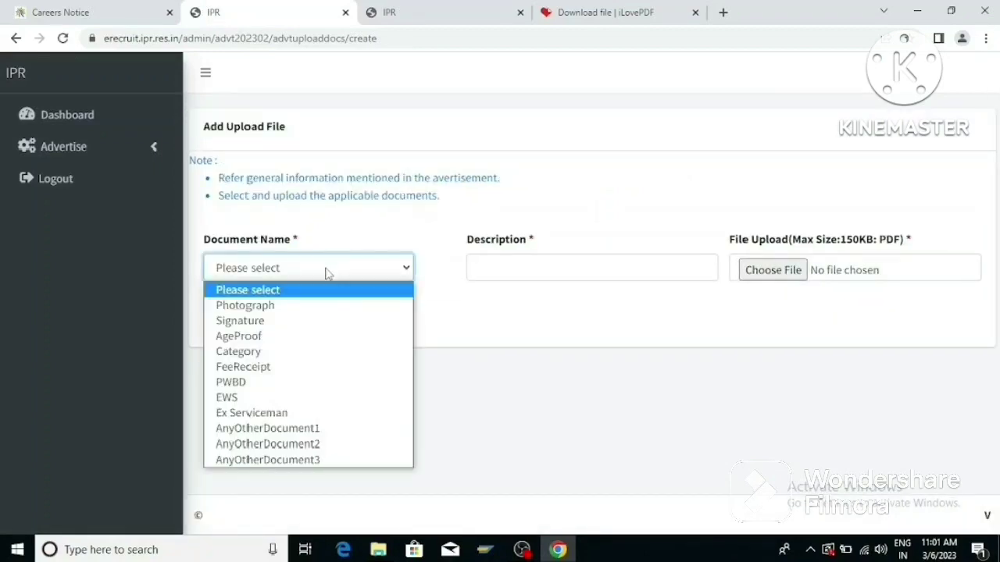
pyautogui.click(268, 342)
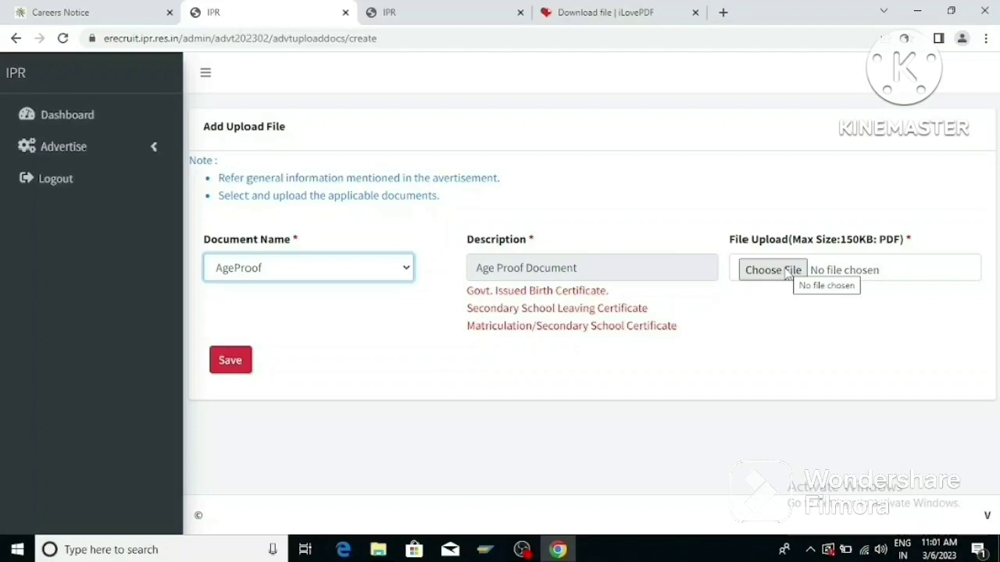
pyautogui.click(787, 270)
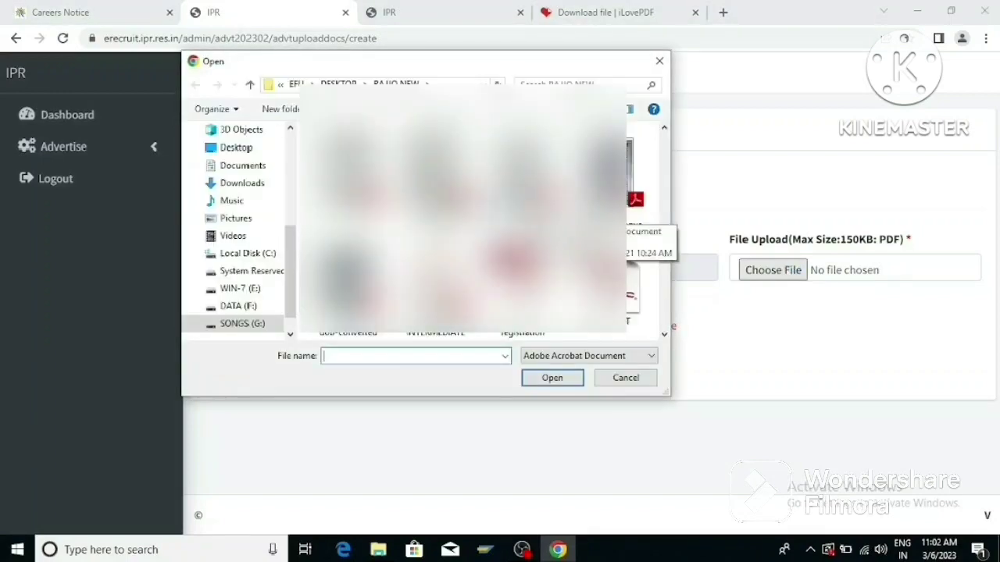
pyautogui.doubleClick(357, 283)
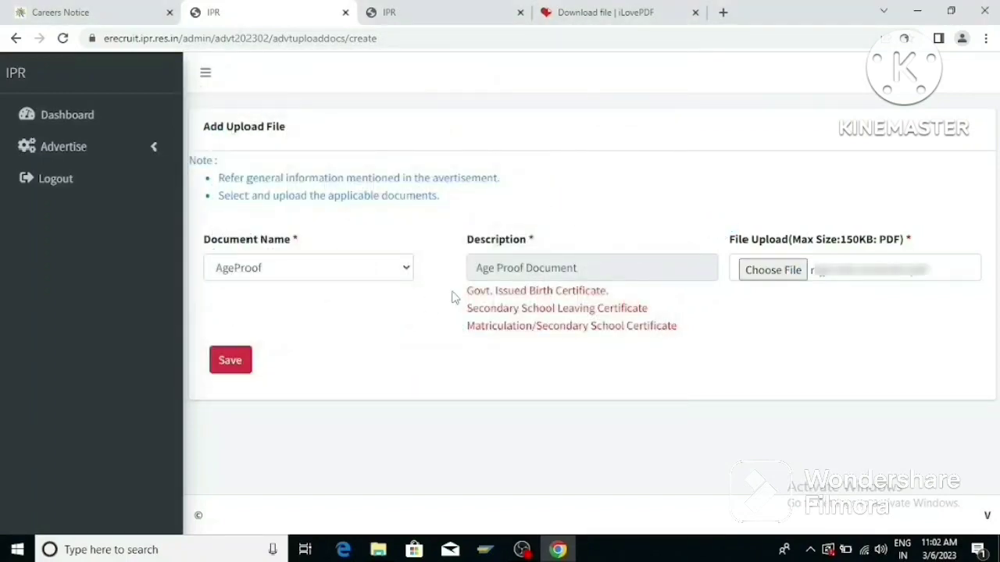
pyautogui.click(237, 362)
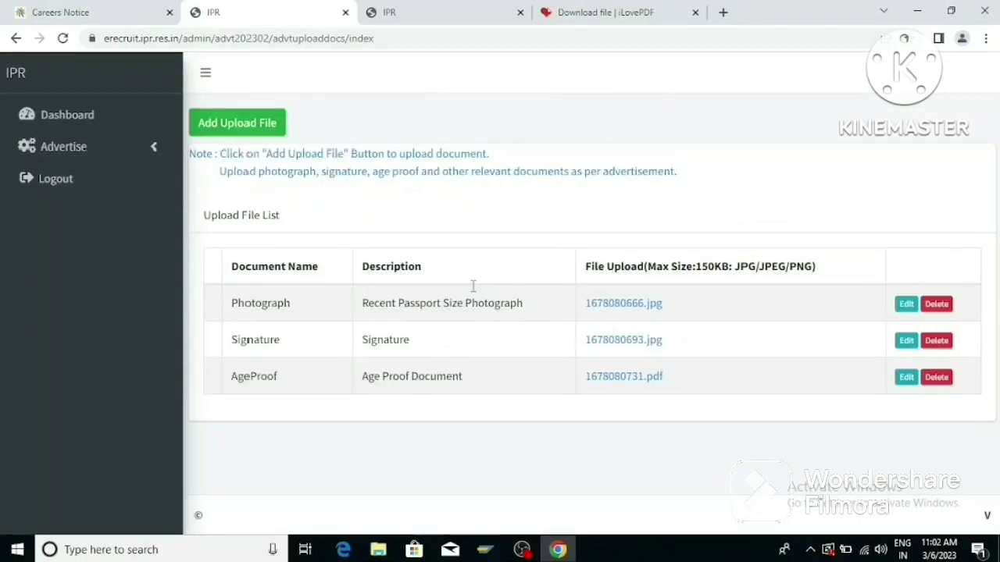
# Upload the category certificate PDF as the Category document and save it.
pyautogui.click(242, 128)
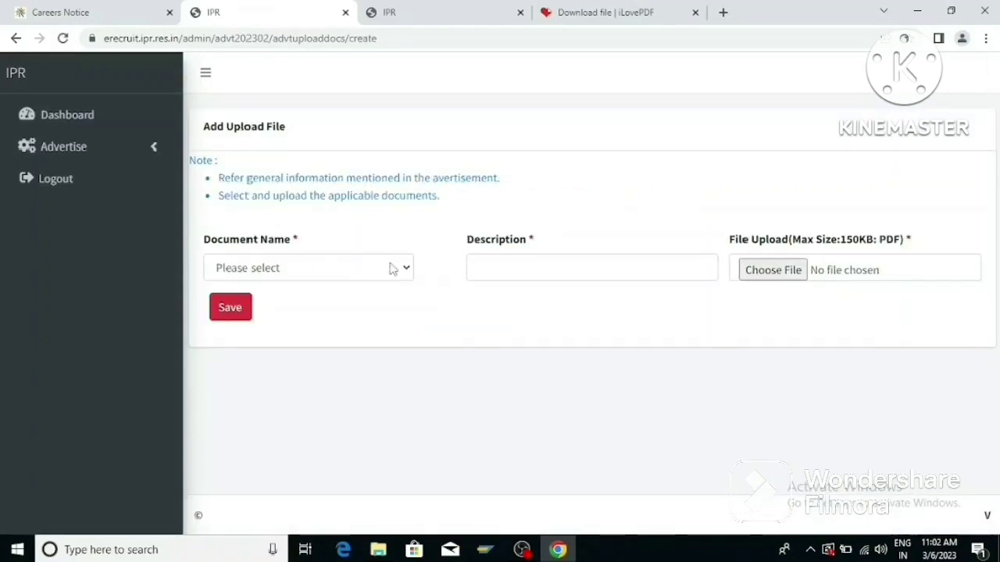
pyautogui.click(406, 270)
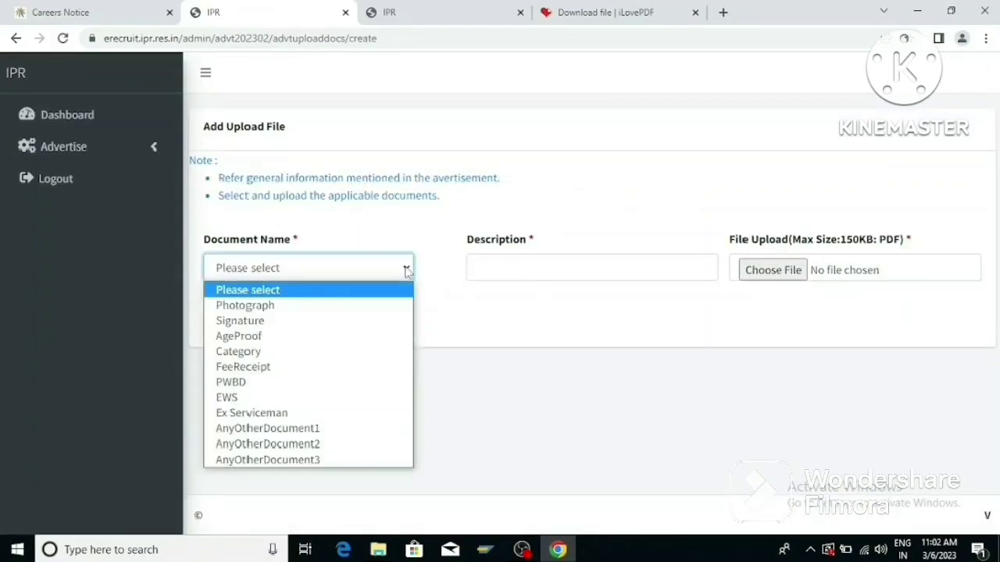
pyautogui.click(271, 353)
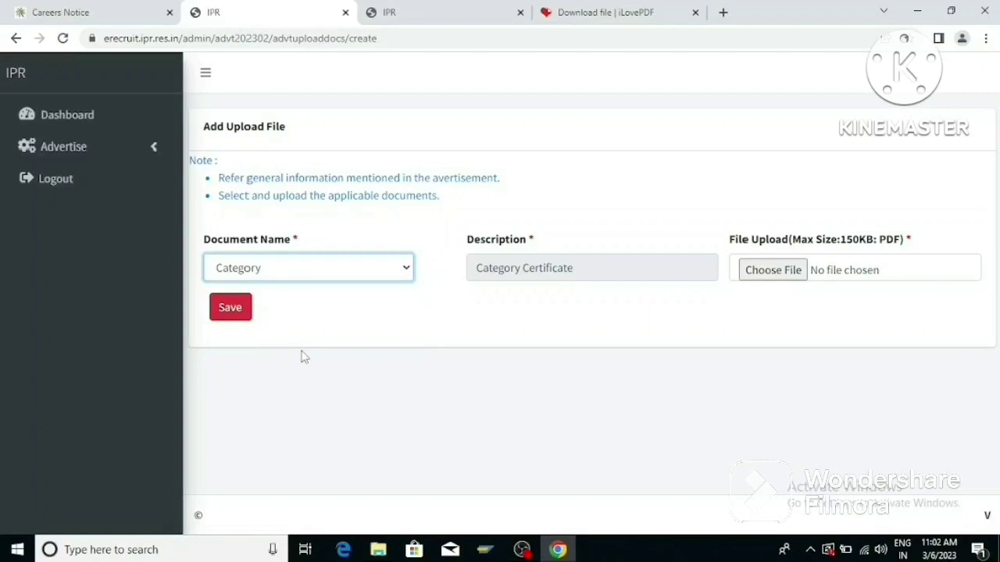
pyautogui.click(779, 274)
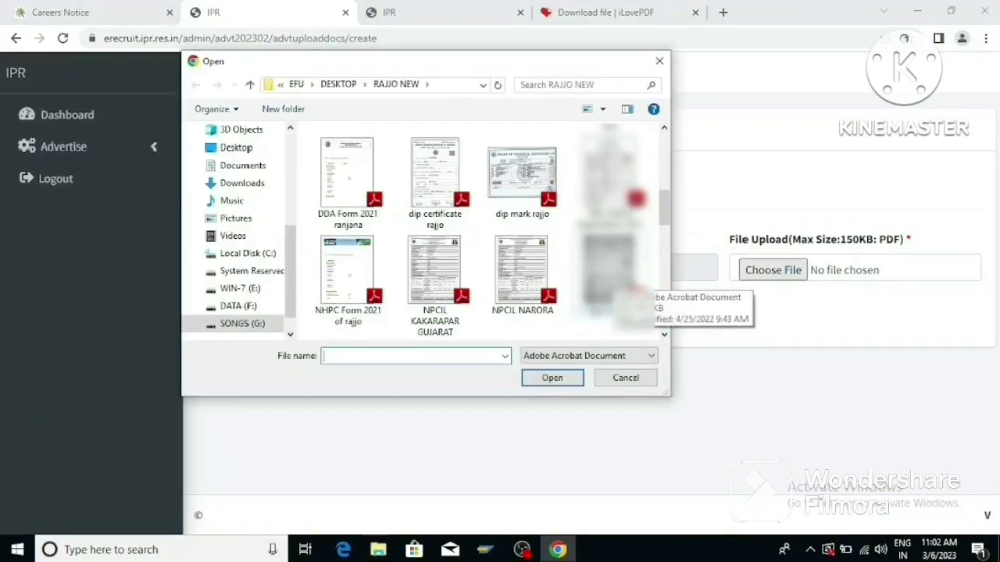
pyautogui.doubleClick(613, 281)
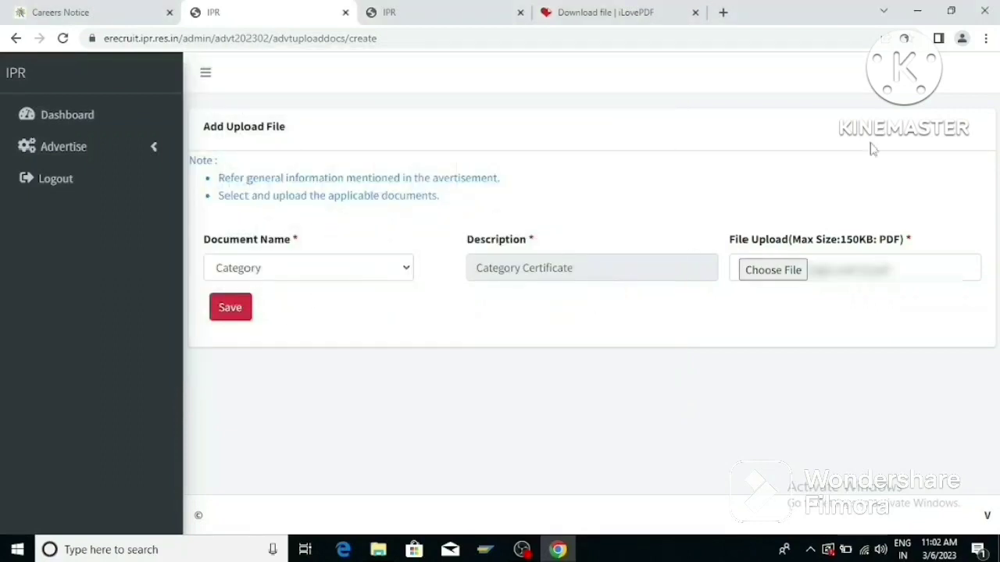
pyautogui.click(229, 305)
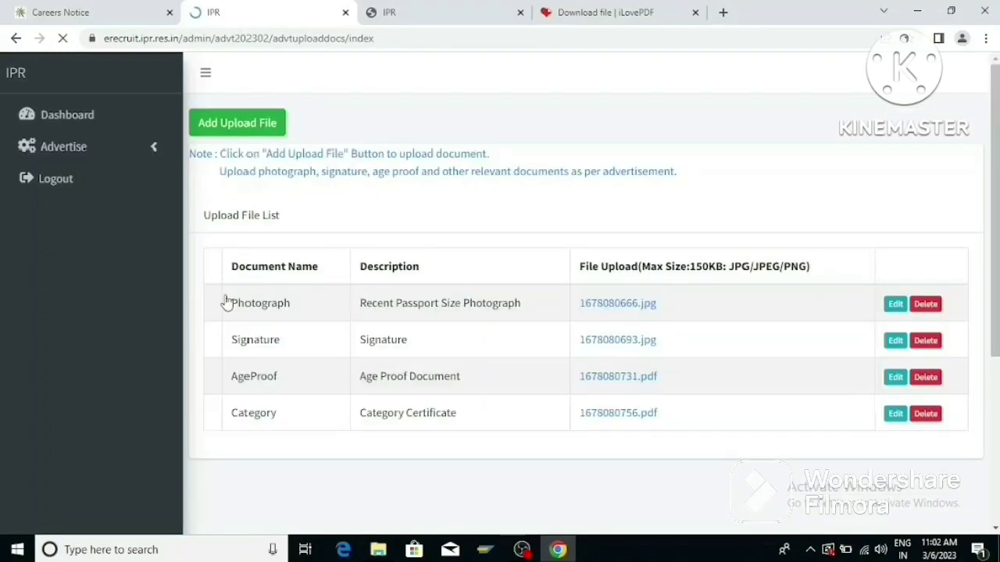
# Open a blank upload form and try saving it without choosing a document type.
pyautogui.click(235, 128)
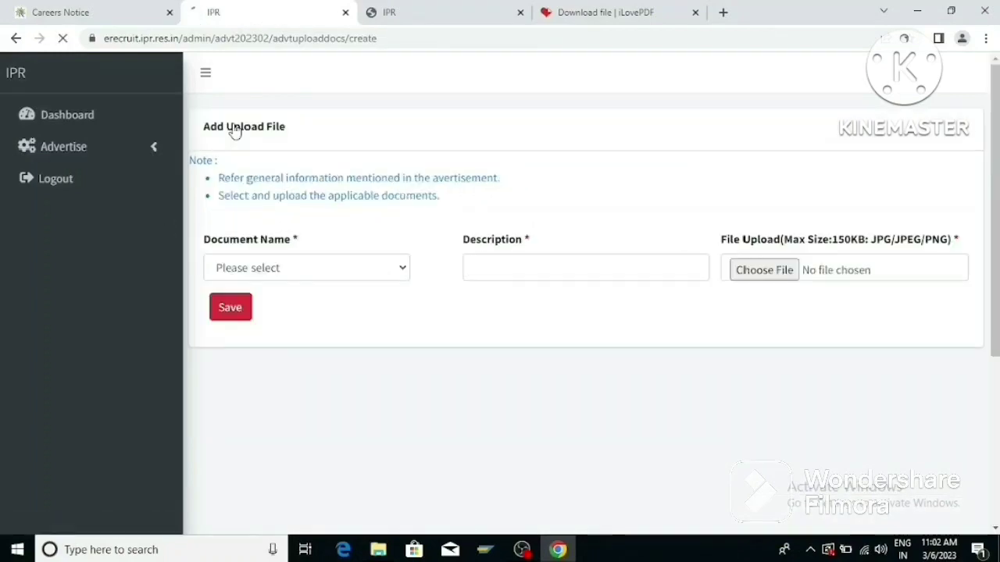
pyautogui.click(401, 268)
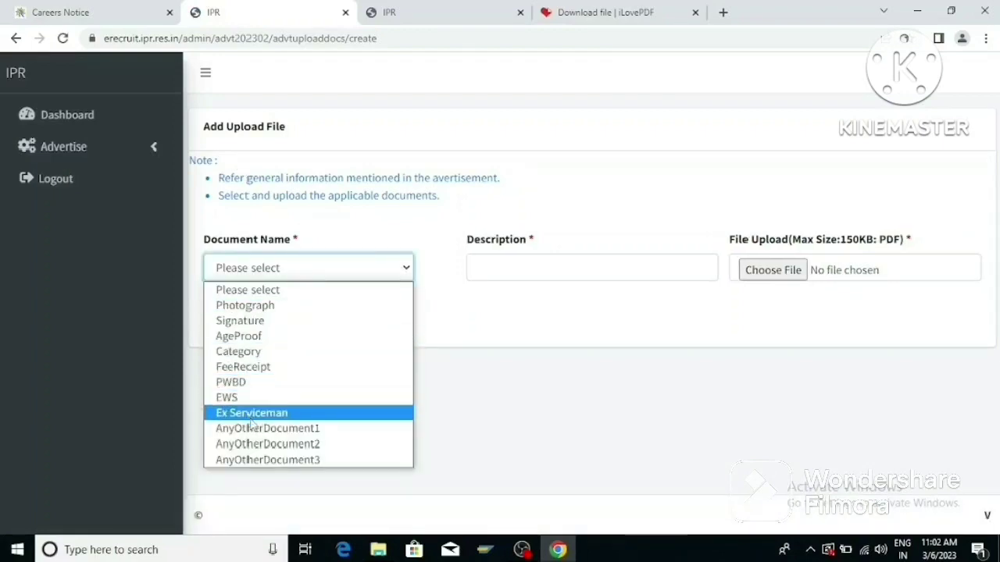
pyautogui.click(329, 230)
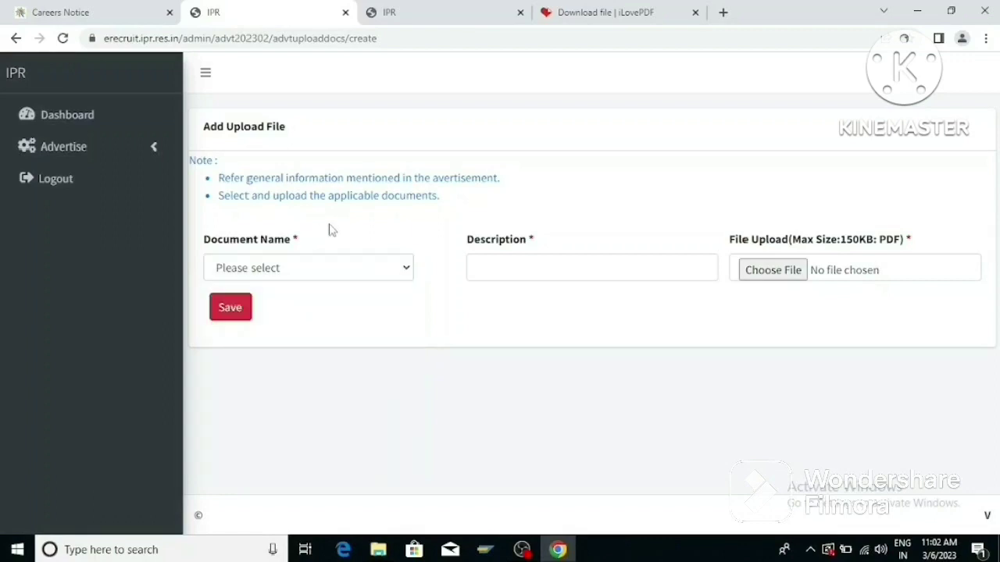
pyautogui.click(234, 309)
pyautogui.click(372, 269)
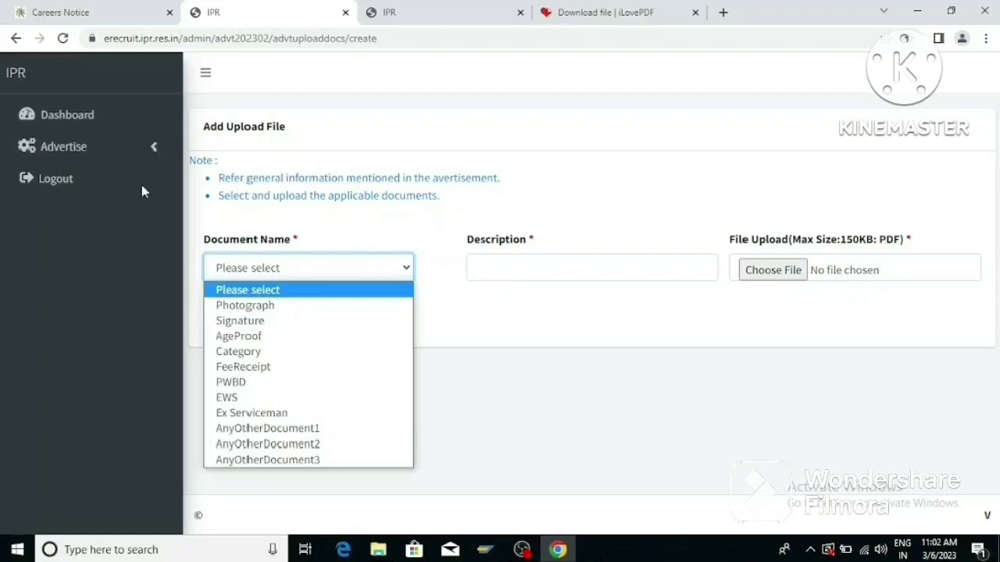
# Check the Experience section, then open the application preview for Advt 02/2023.
pyautogui.click(152, 149)
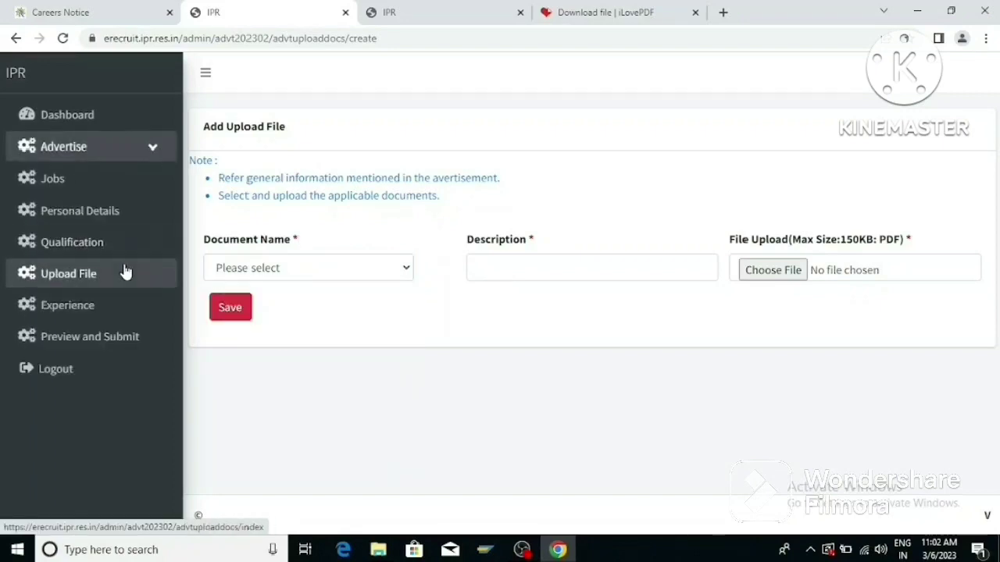
pyautogui.click(107, 306)
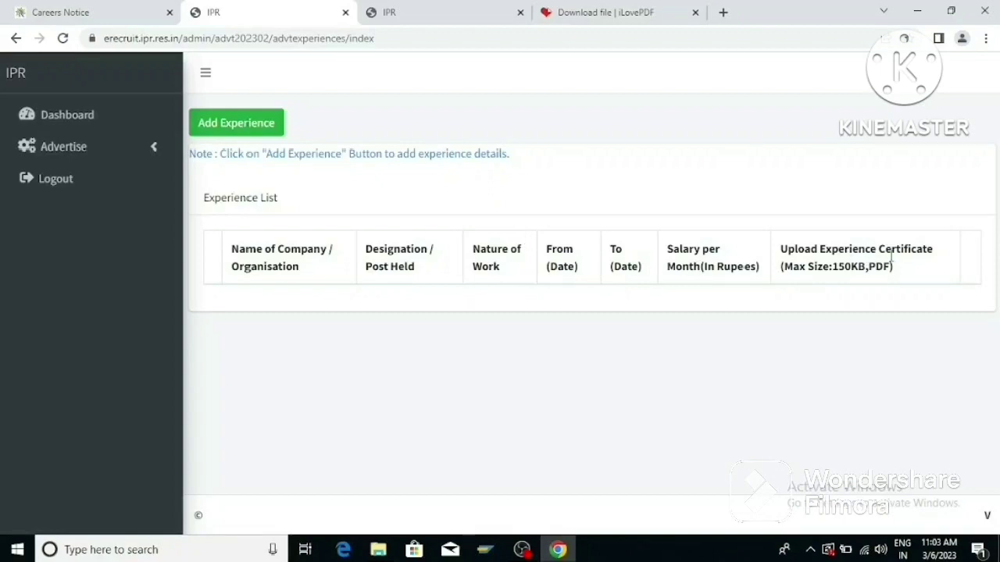
pyautogui.click(162, 155)
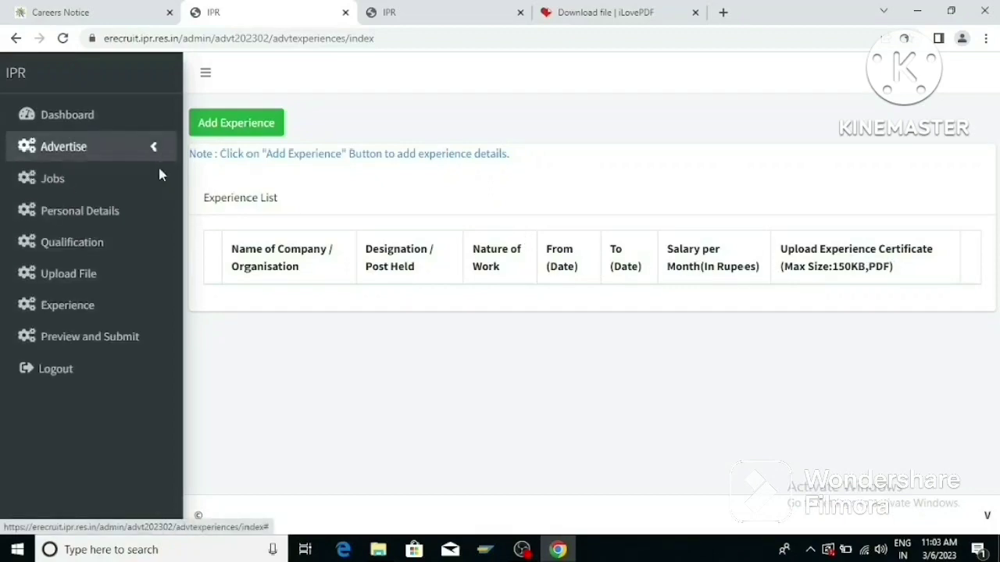
pyautogui.click(112, 342)
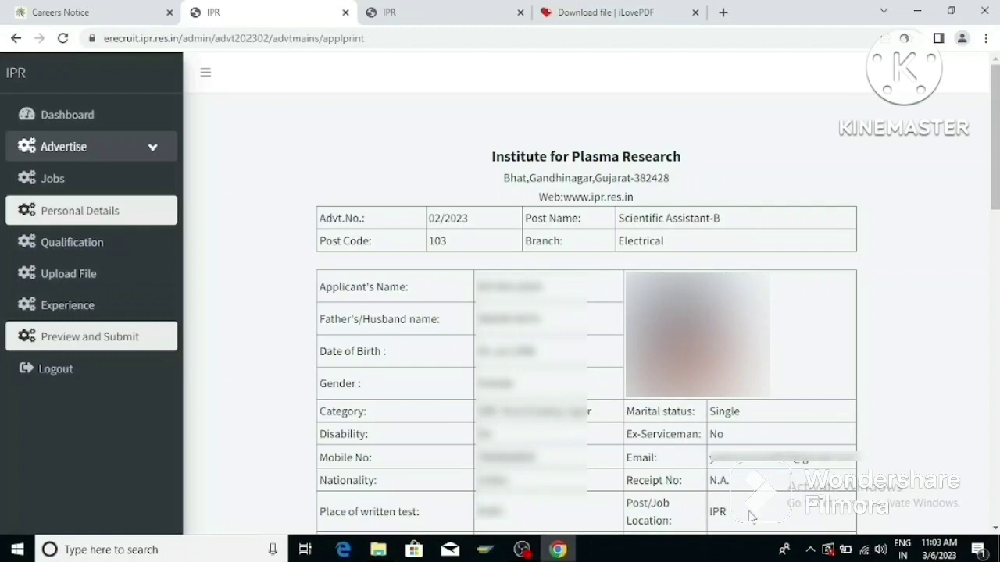
# Check the preview's DIPLOMA qualification, four uploaded documents and signed declaration, then go to Personal Details.
pyautogui.scroll(-5, 741, 517)
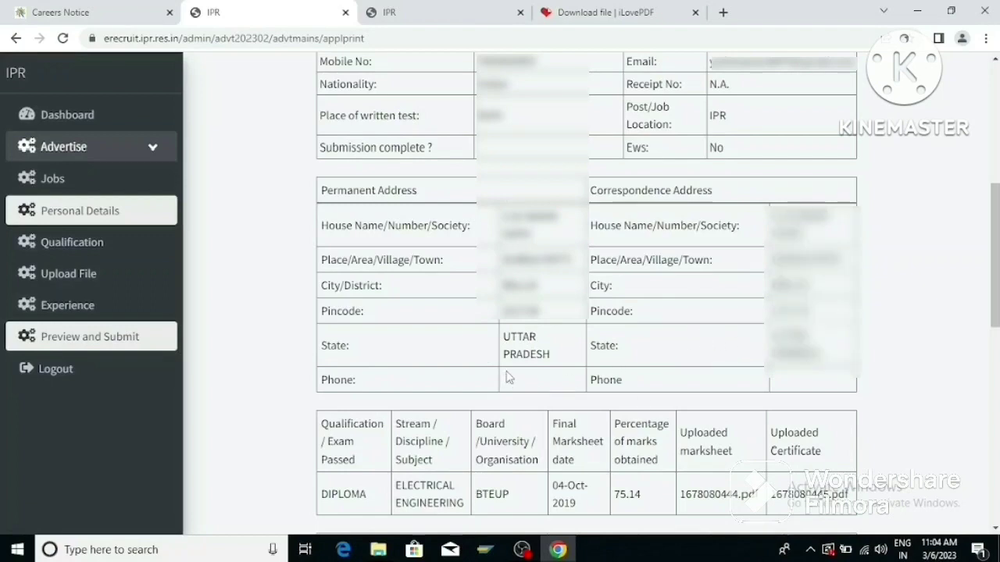
pyautogui.scroll(-2, 509, 375)
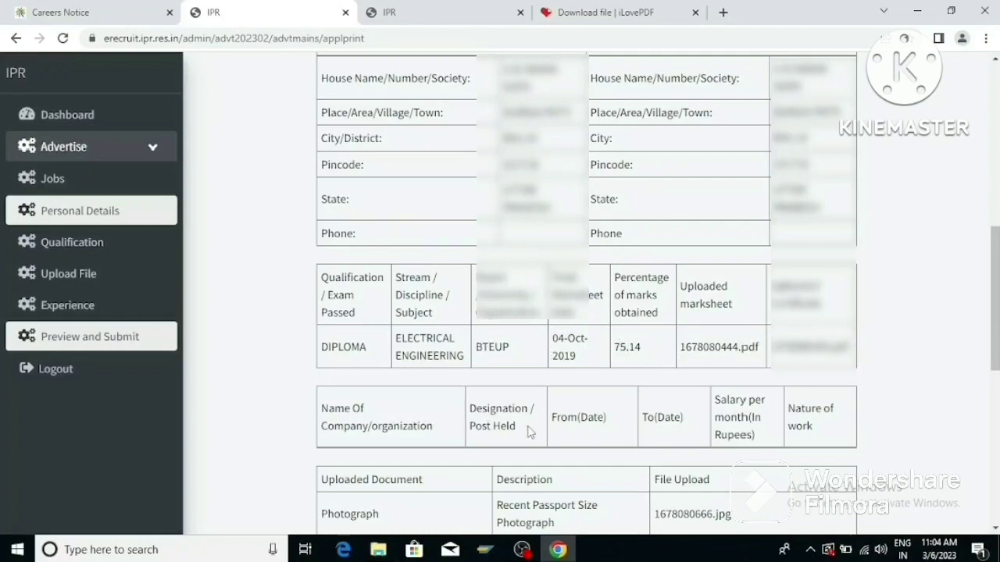
pyautogui.scroll(-3, 336, 457)
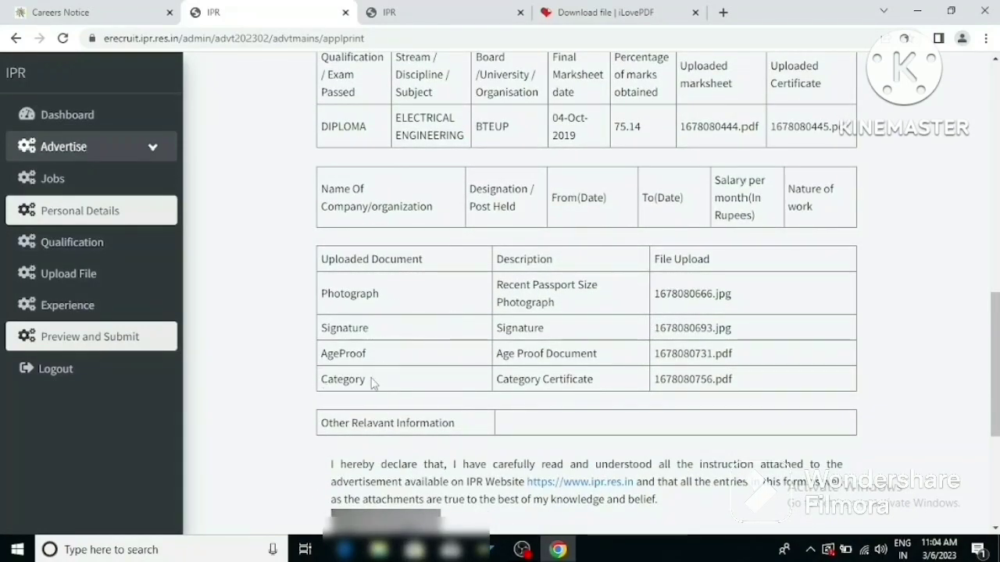
pyautogui.scroll(-2, 453, 406)
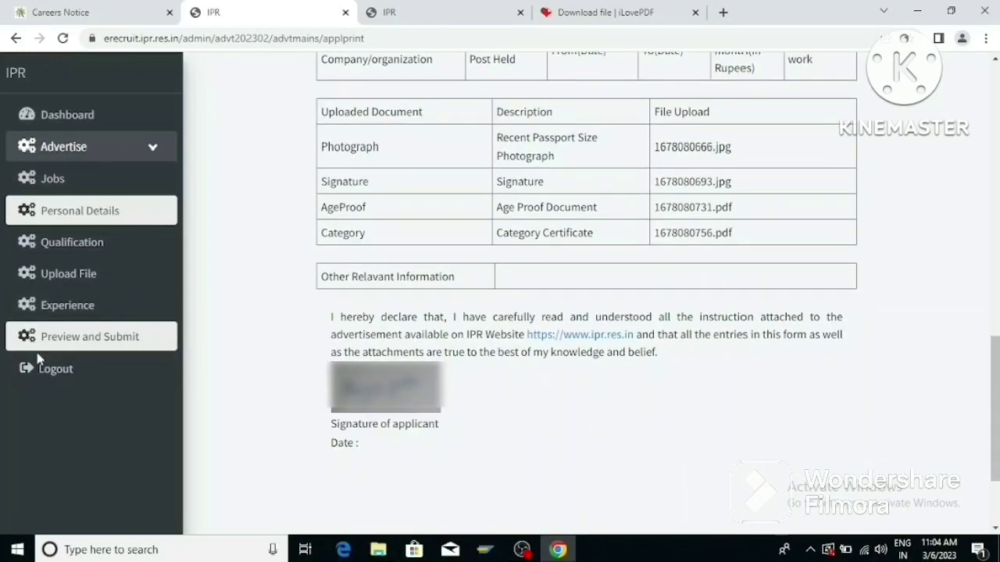
pyautogui.click(89, 336)
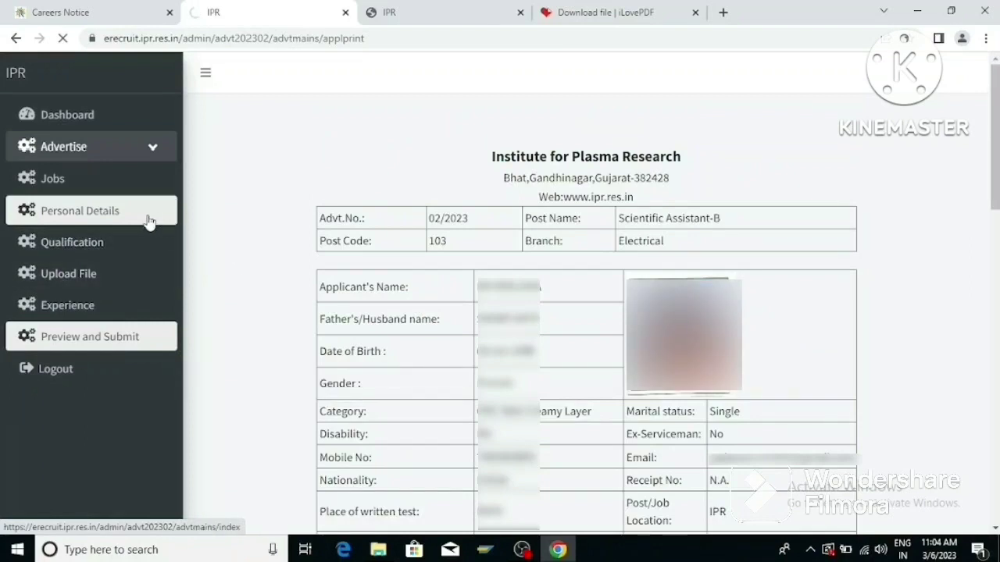
pyautogui.click(148, 221)
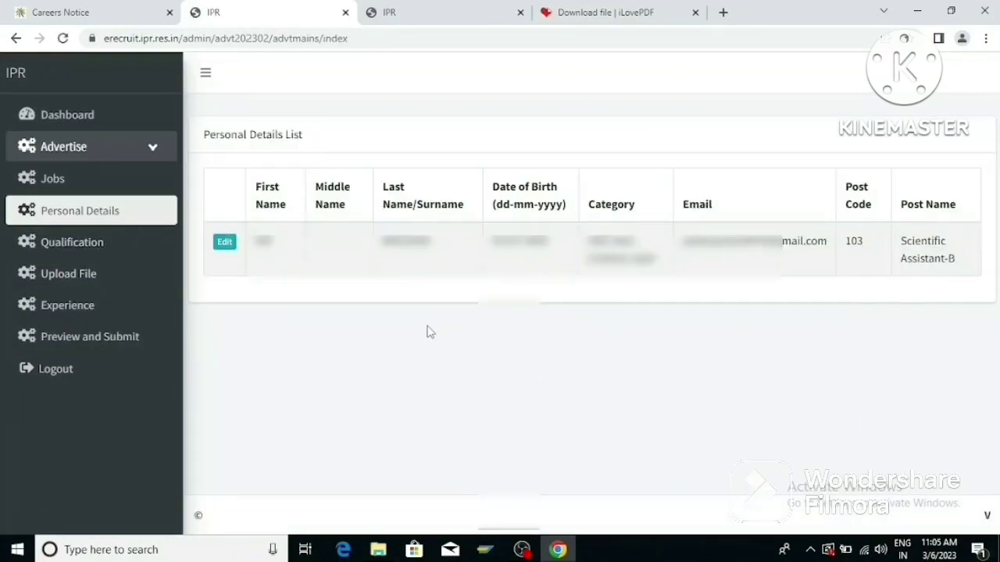